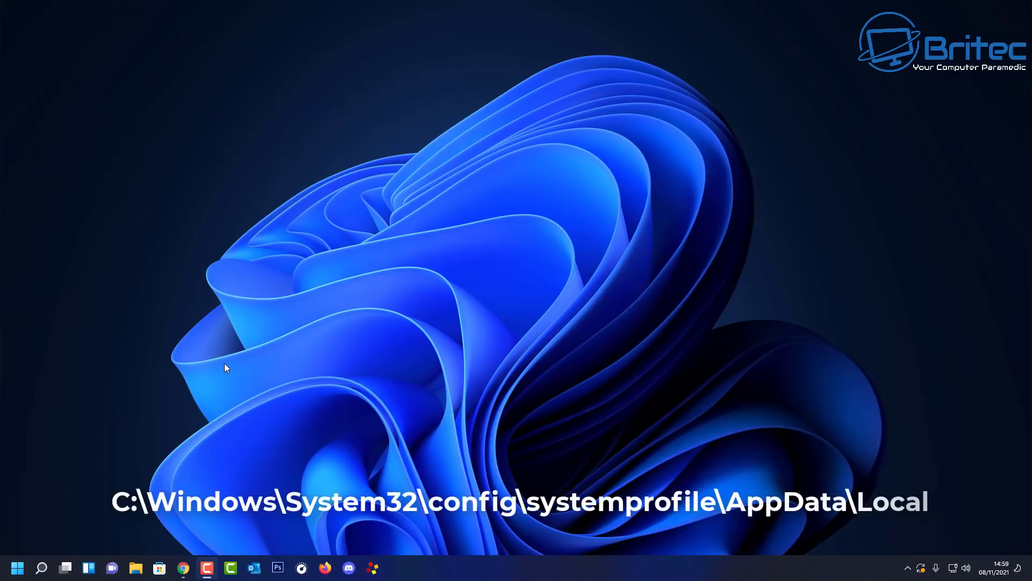
Step: Open a File Explorer window on This PC from the taskbar
left_click(135, 569)
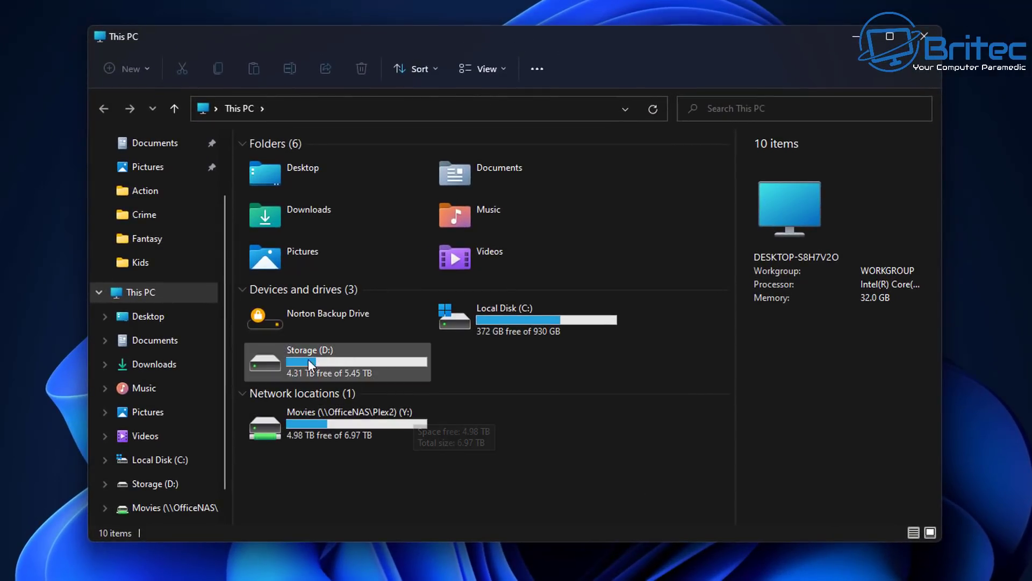
Step: Browse from Local Disk (C:) into Windows and then System32
double_click(528, 312)
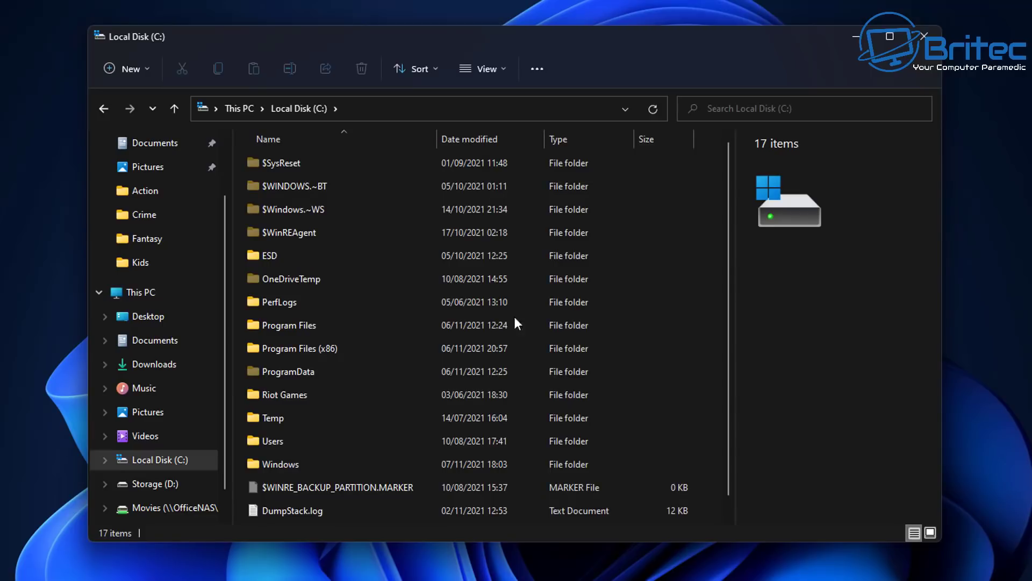
double_click(283, 463)
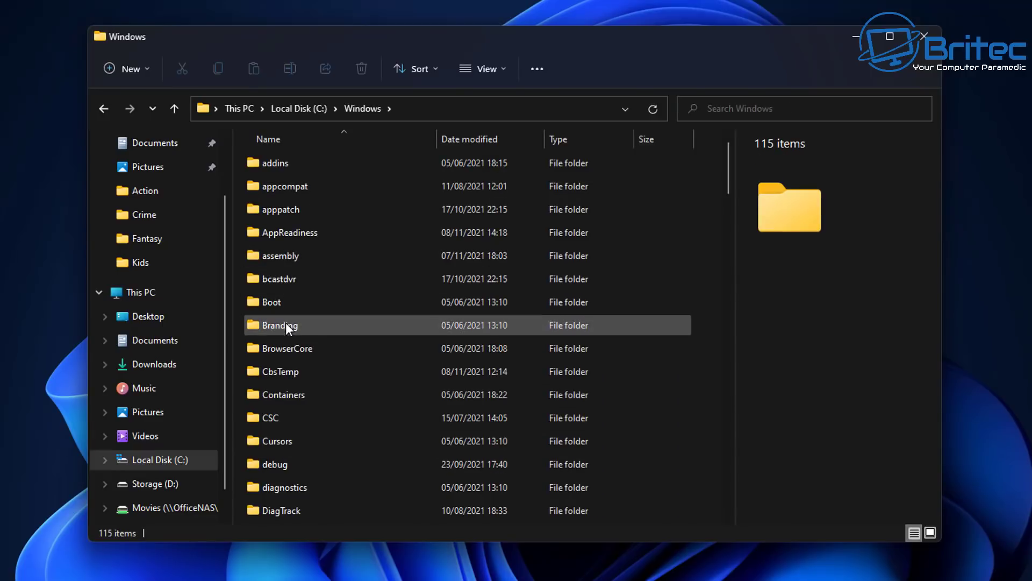
scroll(292, 357, "down", 9)
scroll(293, 385, "down", 8)
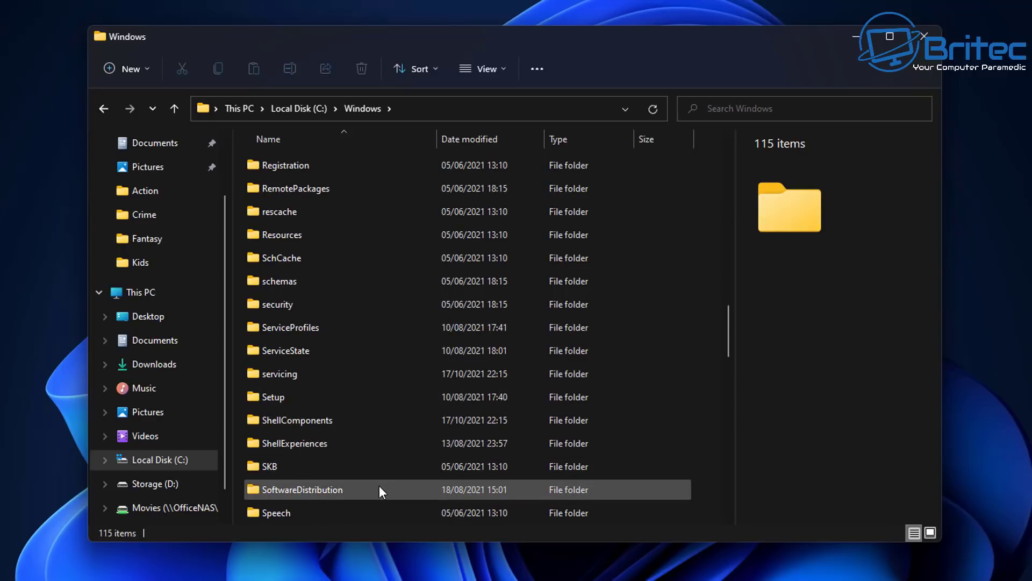
scroll(379, 486, "down", 2)
double_click(295, 445)
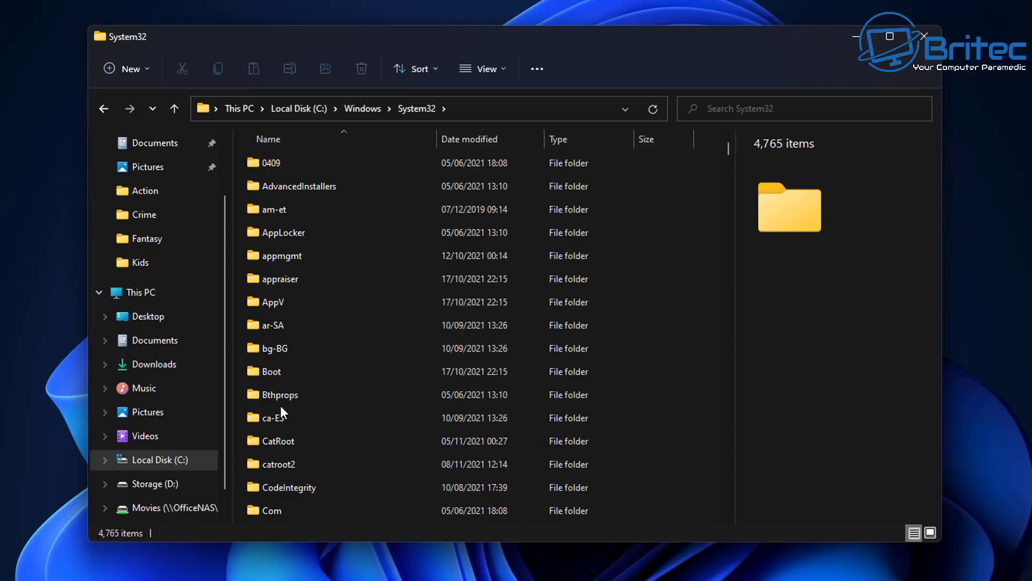
Step: Continue into config, systemprofile and then AppData
scroll(279, 408, "down", 1)
scroll(279, 407, "down", 1)
scroll(279, 398, "down", 1)
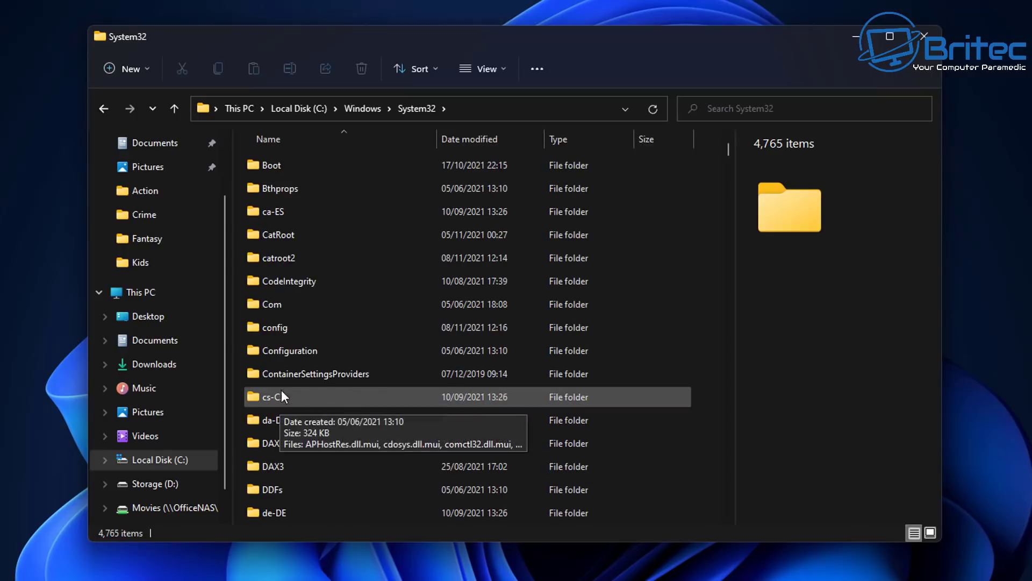
double_click(269, 332)
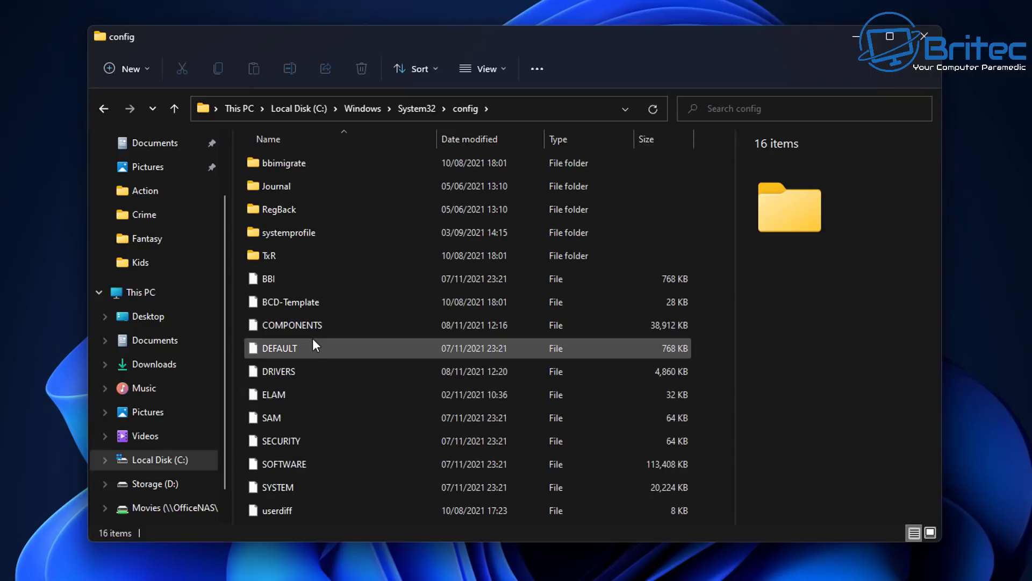
double_click(307, 234)
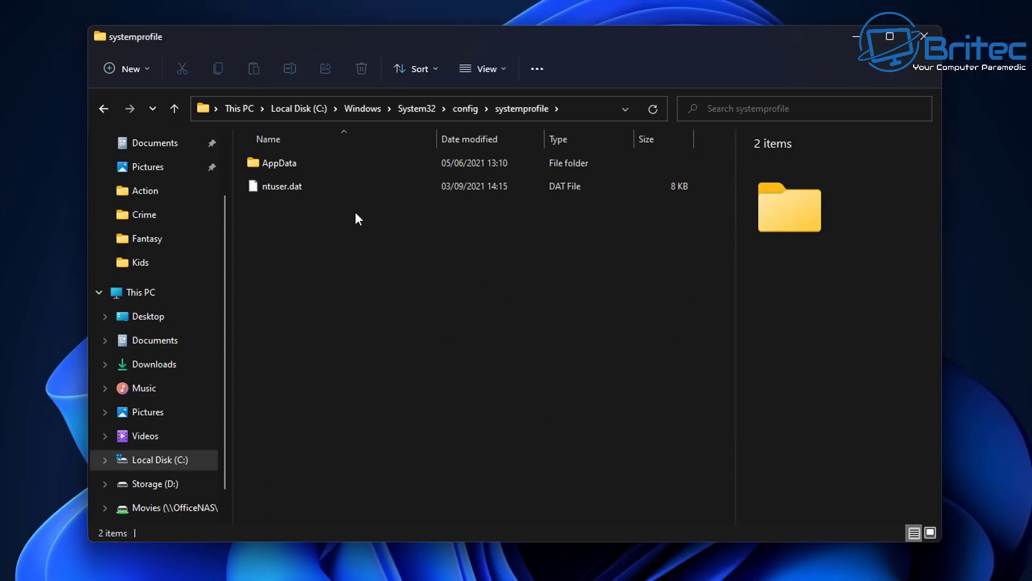
left_click(291, 162)
double_click(291, 163)
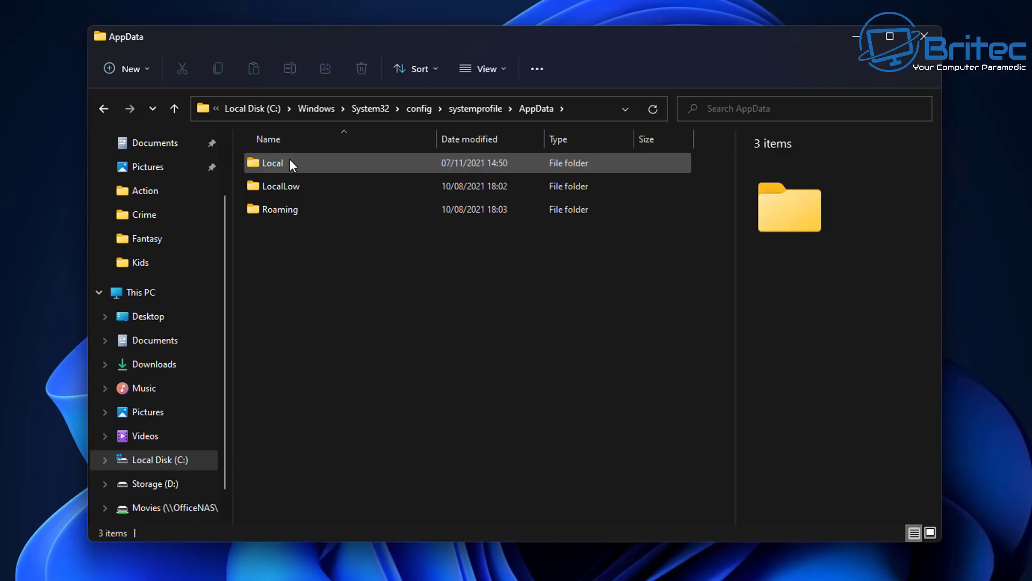
Step: Open AppData's Local folder and scroll through its 1,347 tw-*.tmp items
double_click(289, 161)
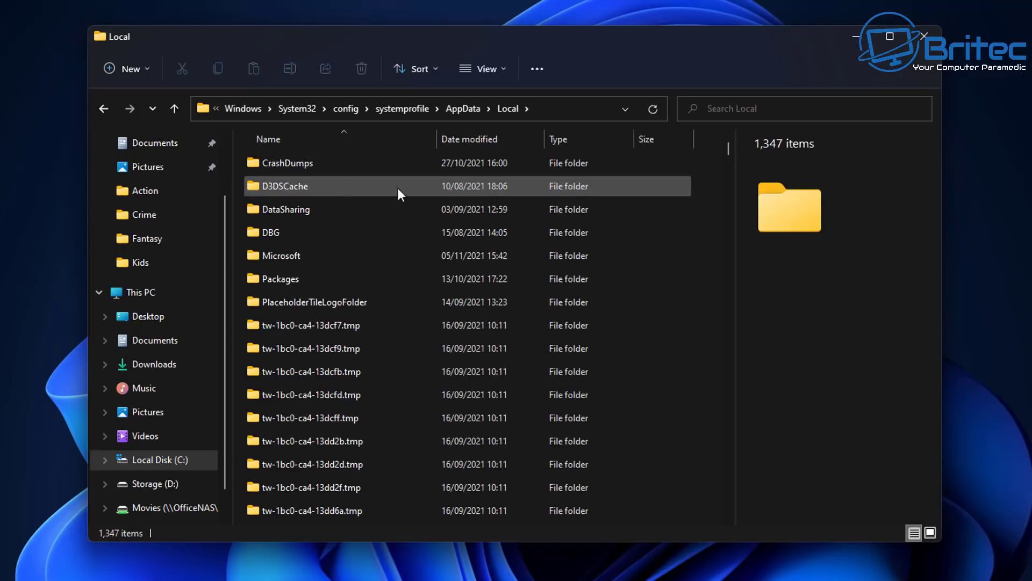
scroll(728, 144, "down", 5)
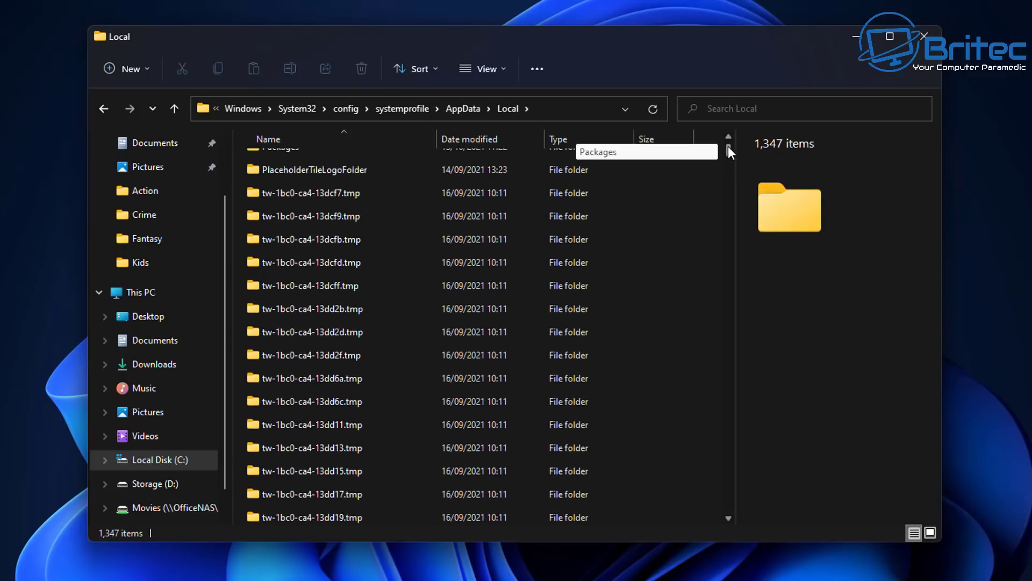
scroll(650, 229, "up", 4)
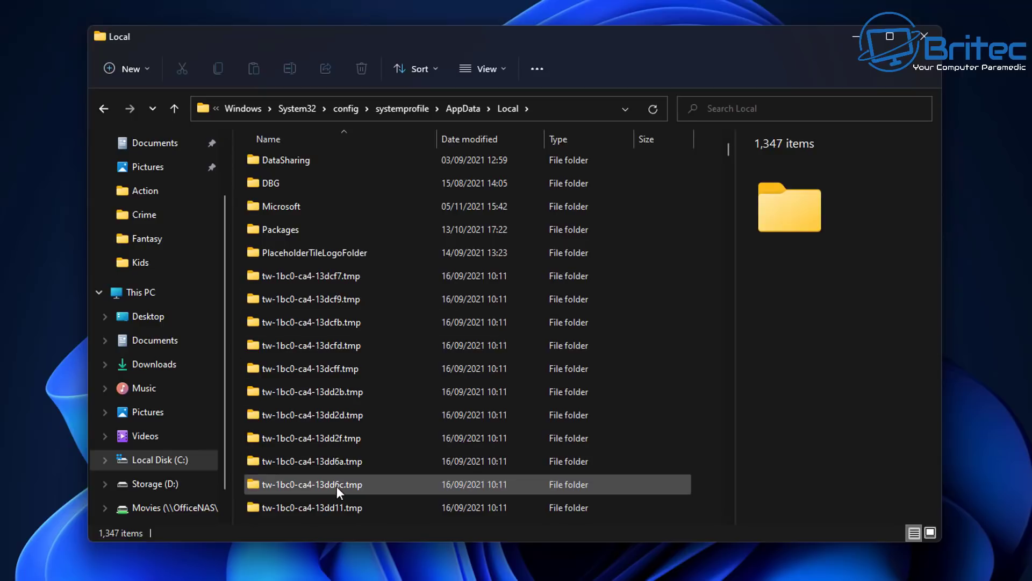
scroll(337, 486, "down", 4)
scroll(332, 452, "down", 3)
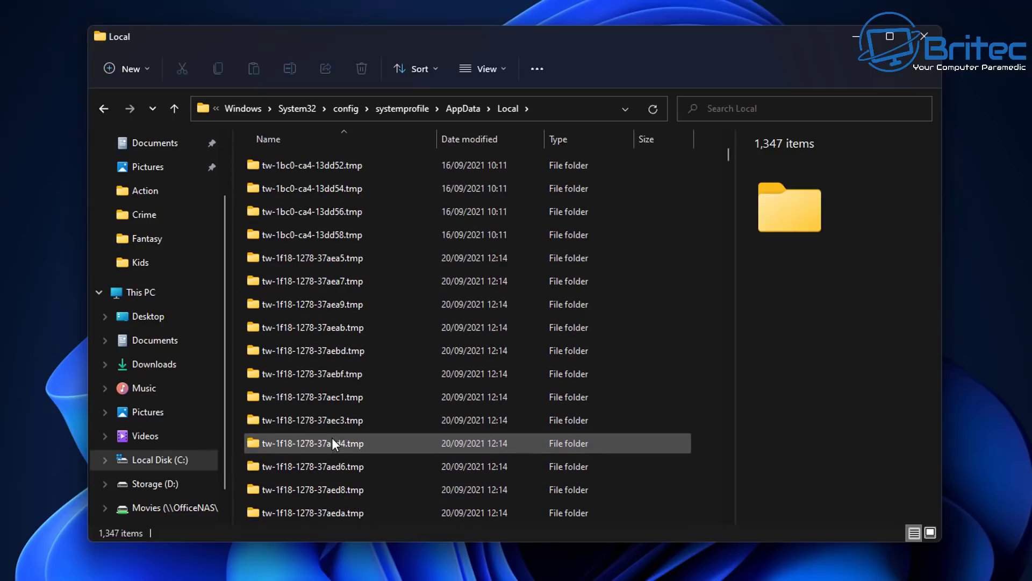
scroll(564, 333, "down", 3)
scroll(429, 389, "down", 3)
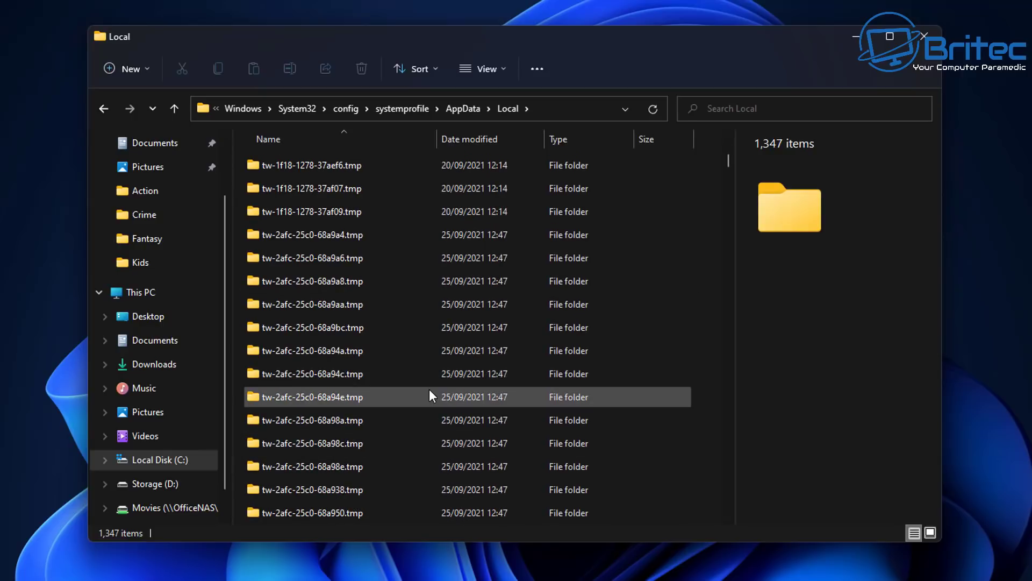
scroll(385, 401, "down", 6)
scroll(386, 401, "down", 12)
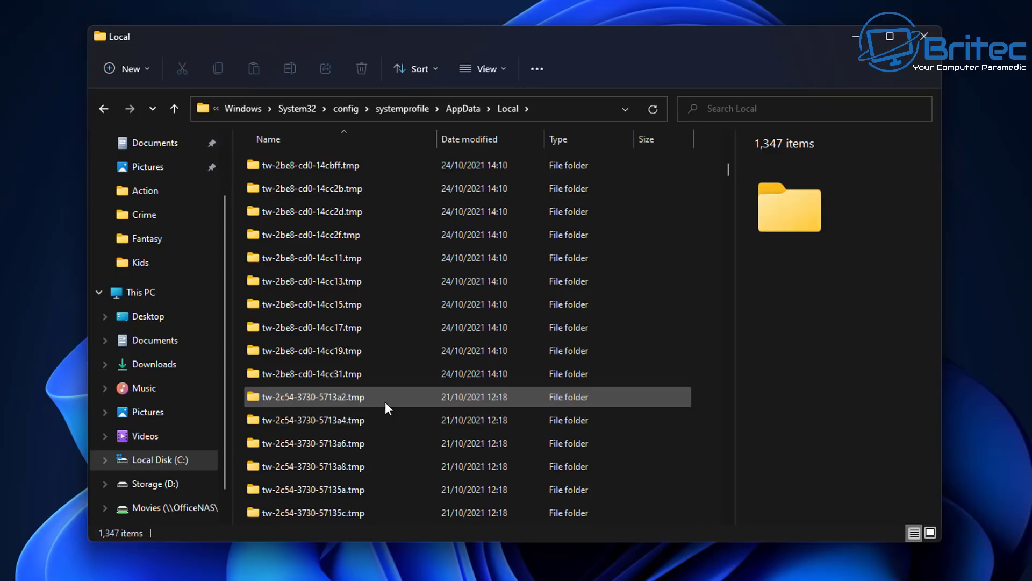
scroll(385, 401, "down", 12)
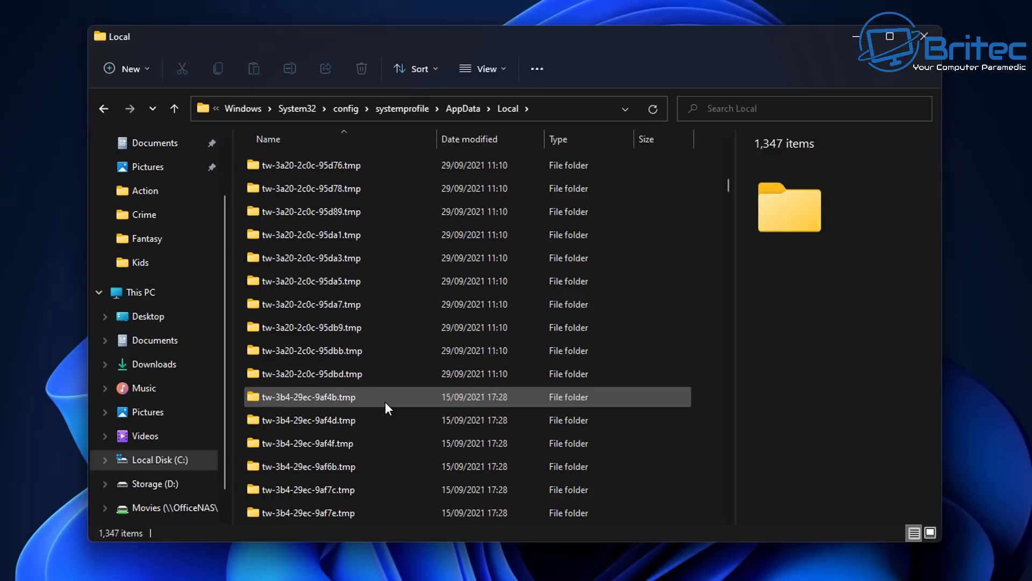
scroll(385, 402, "down", 12)
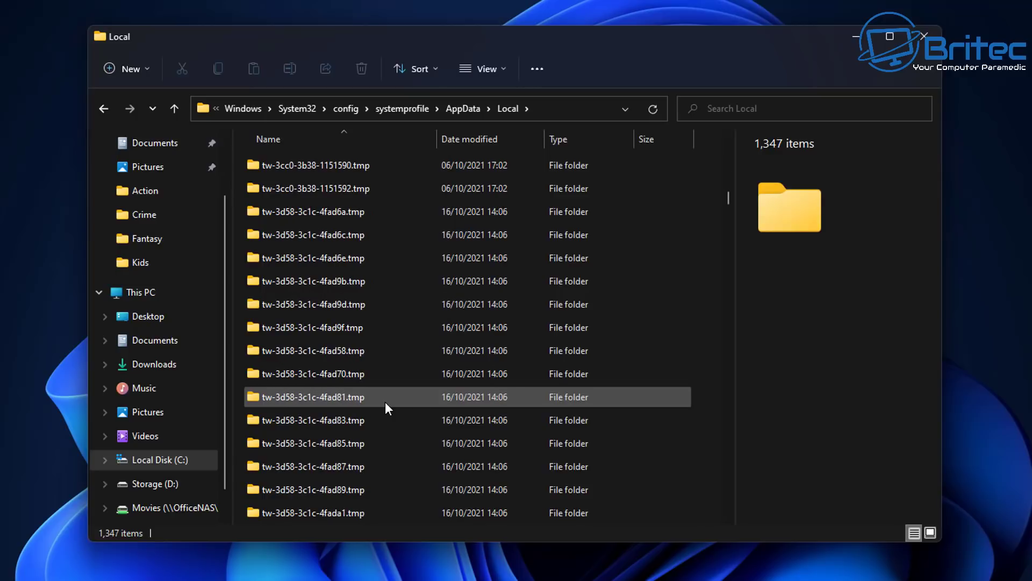
scroll(385, 407, "down", 12)
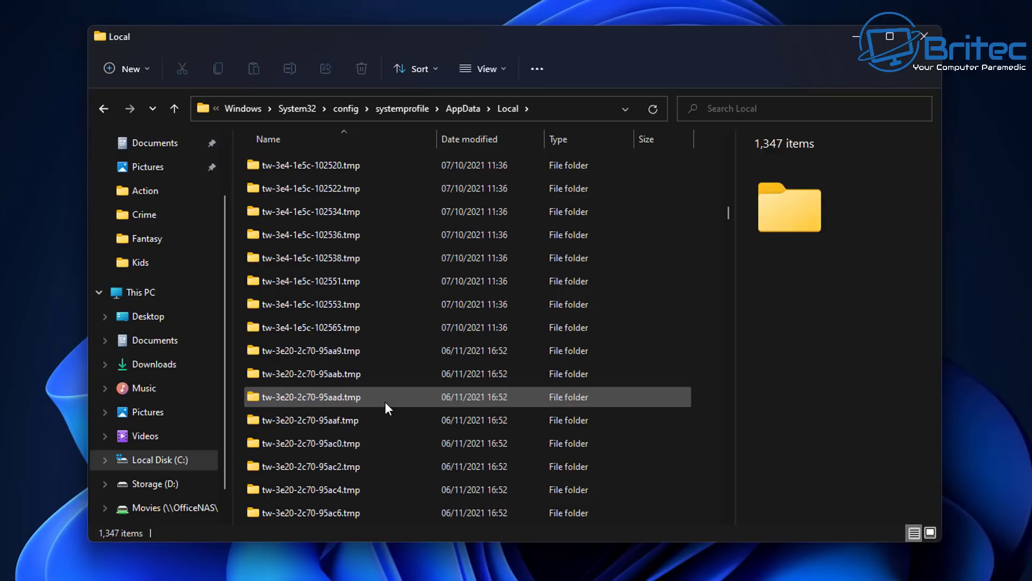
scroll(385, 407, "down", 12)
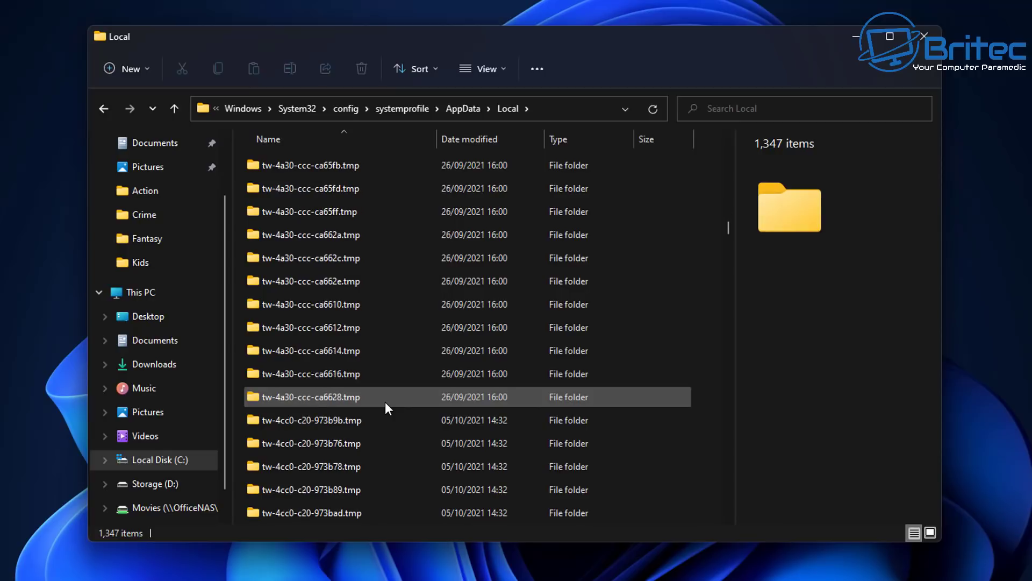
scroll(385, 407, "down", 12)
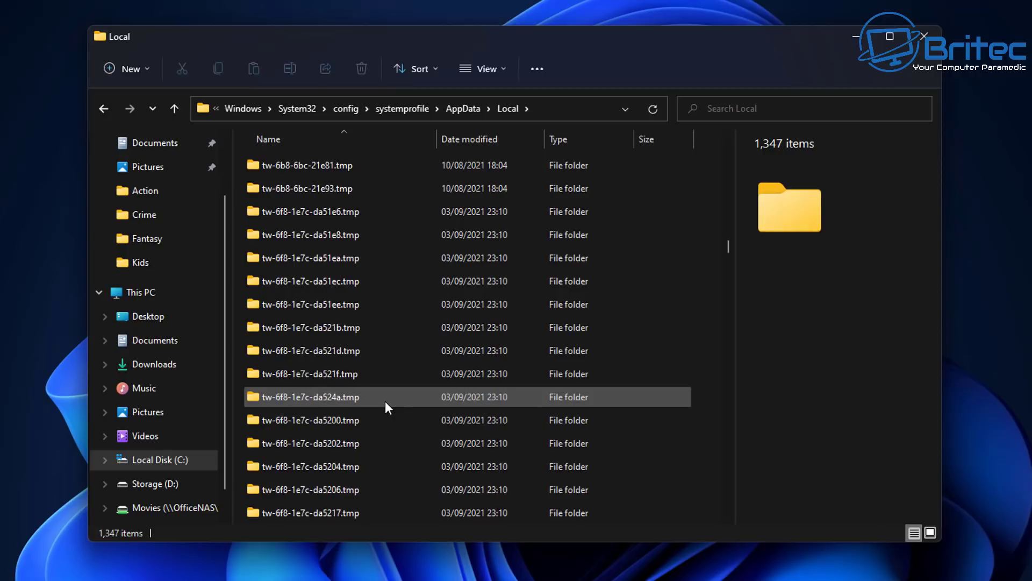
scroll(385, 401, "down", 12)
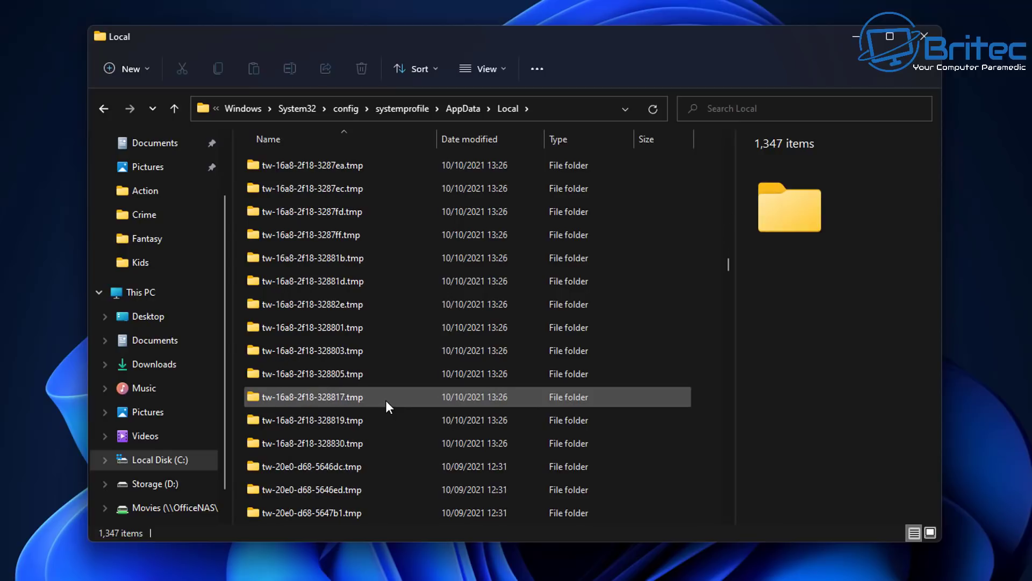
scroll(386, 400, "down", 12)
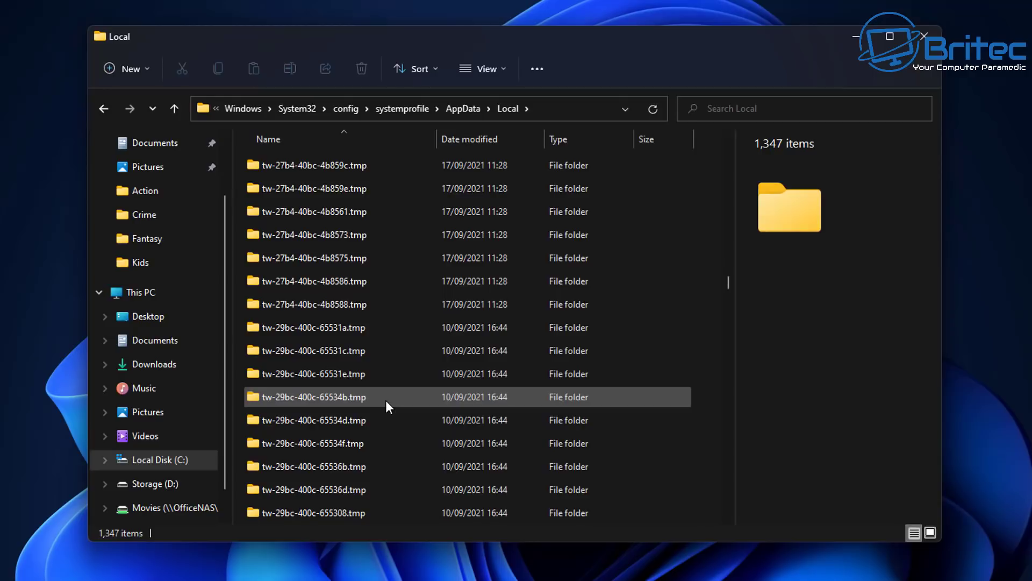
scroll(385, 400, "down", 12)
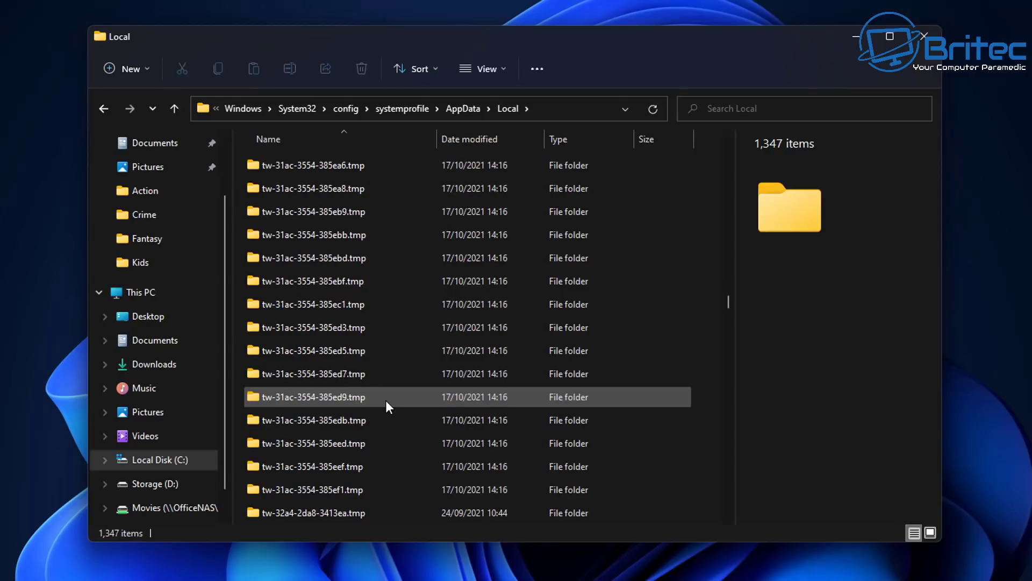
scroll(385, 400, "down", 12)
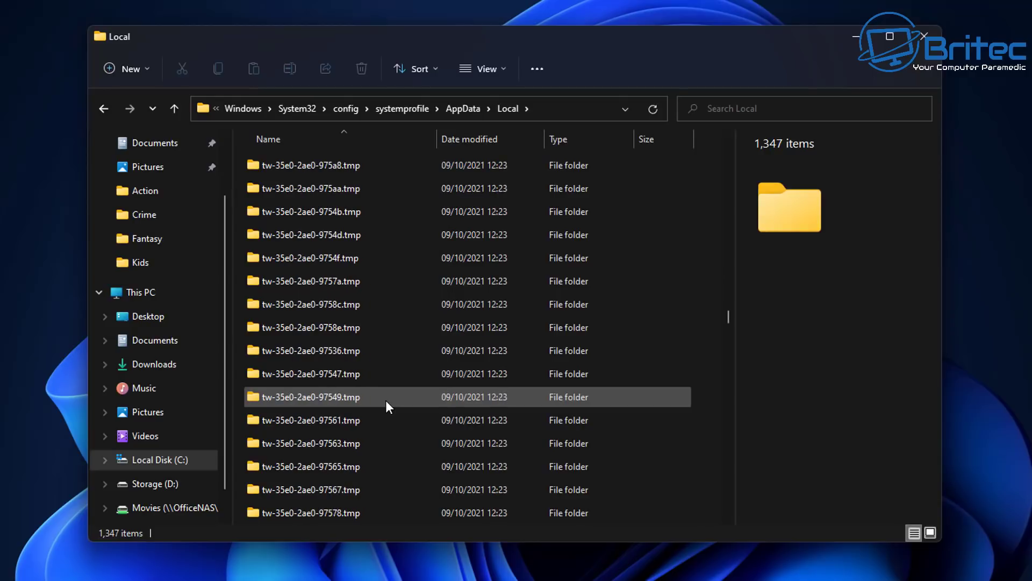
scroll(385, 399, "down", 12)
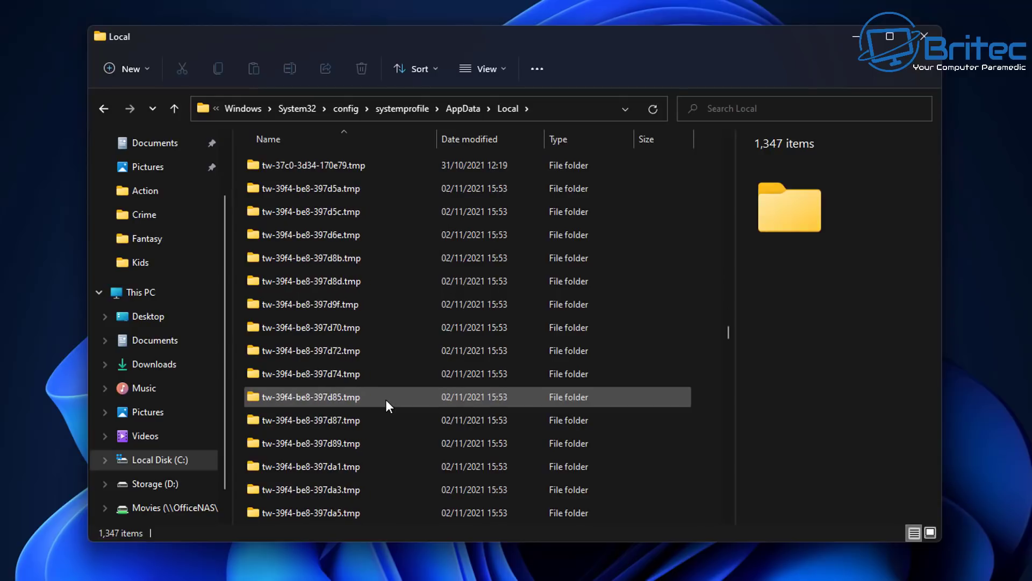
scroll(386, 399, "down", 12)
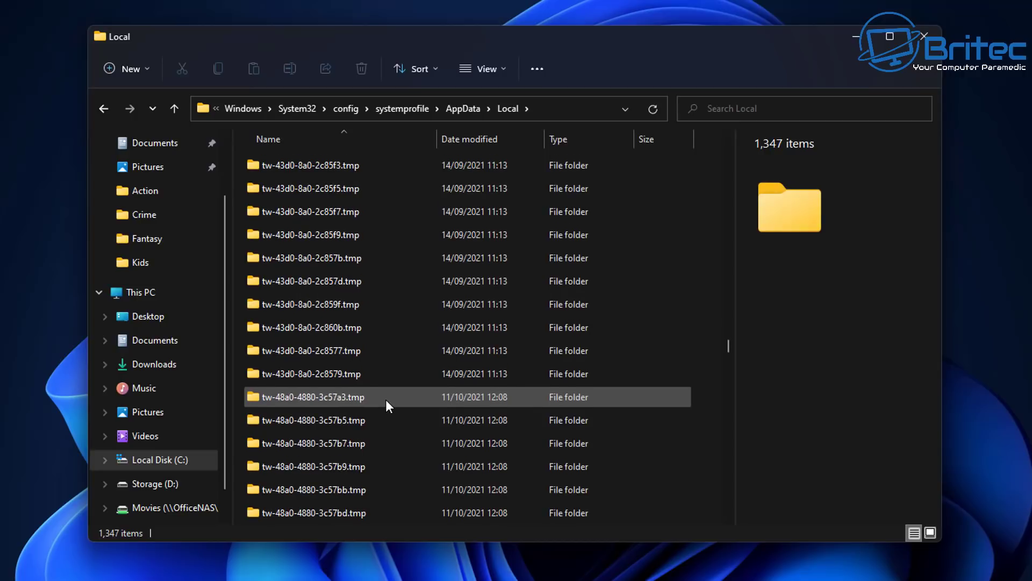
scroll(385, 399, "down", 12)
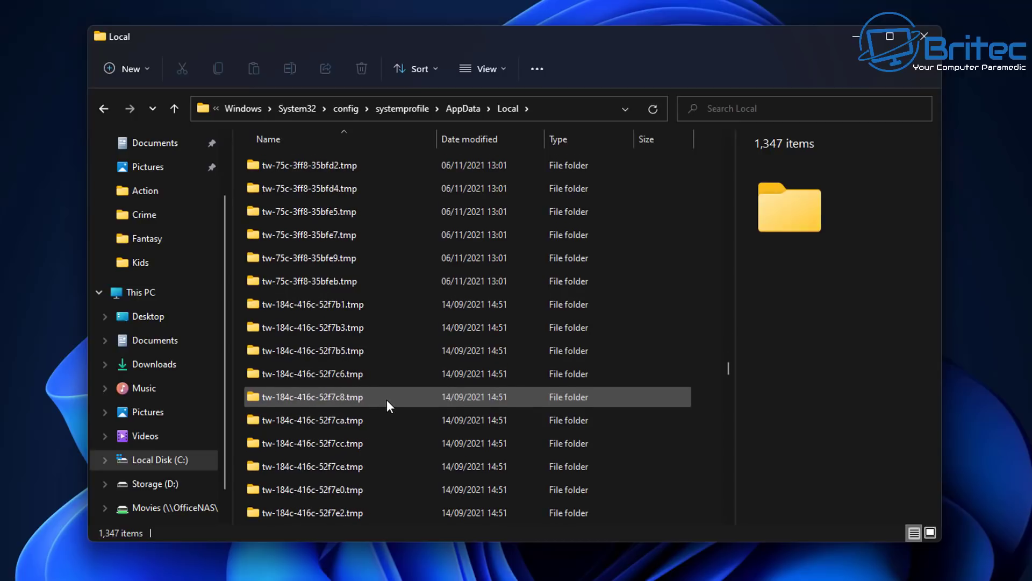
scroll(387, 399, "down", 12)
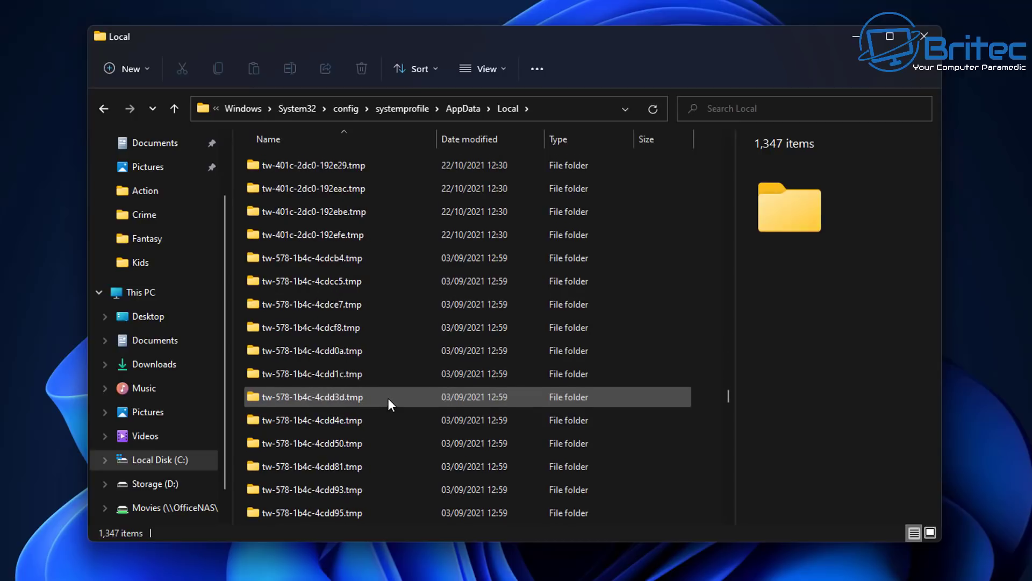
scroll(388, 398, "down", 12)
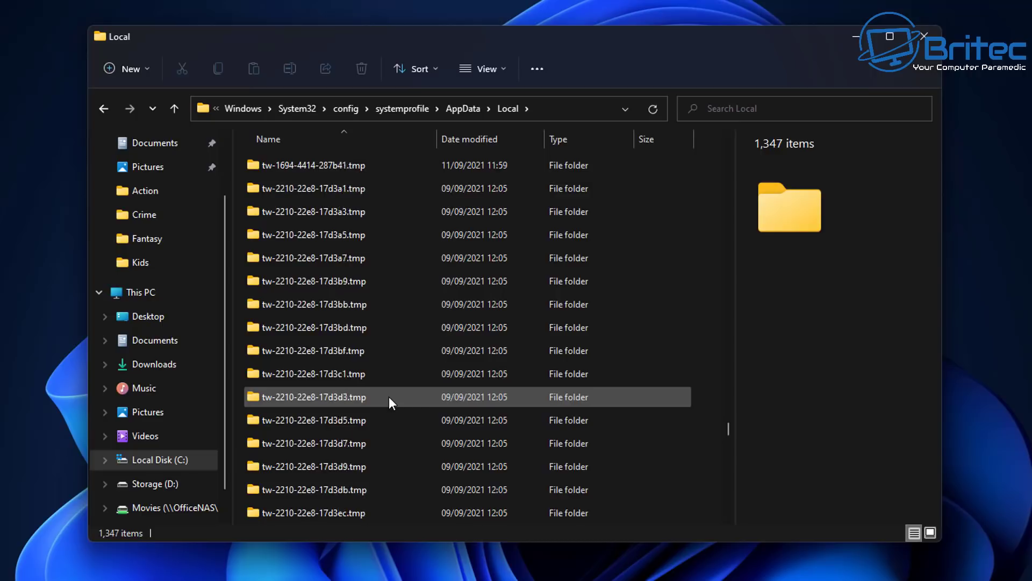
scroll(389, 397, "down", 12)
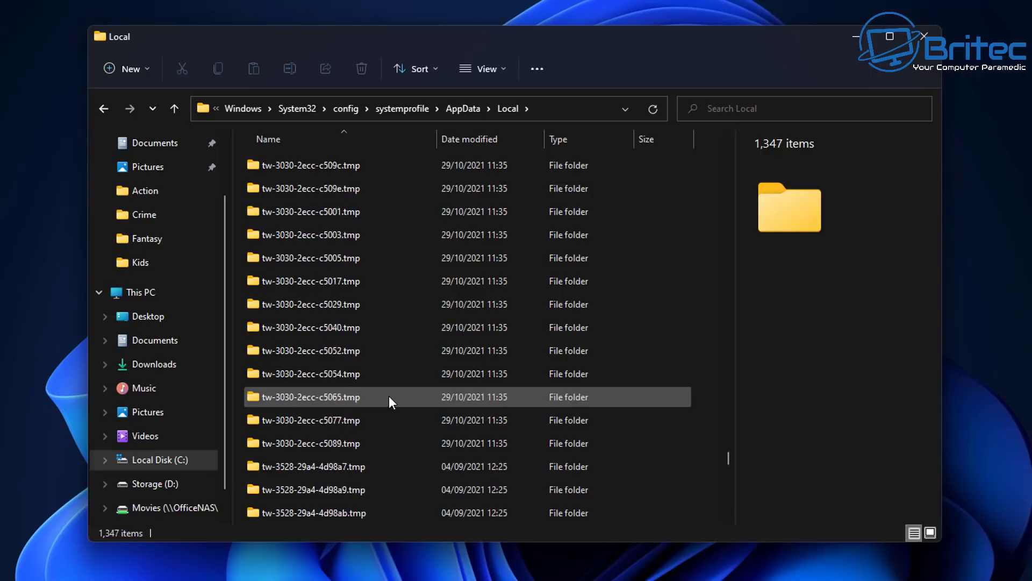
scroll(391, 398, "down", 12)
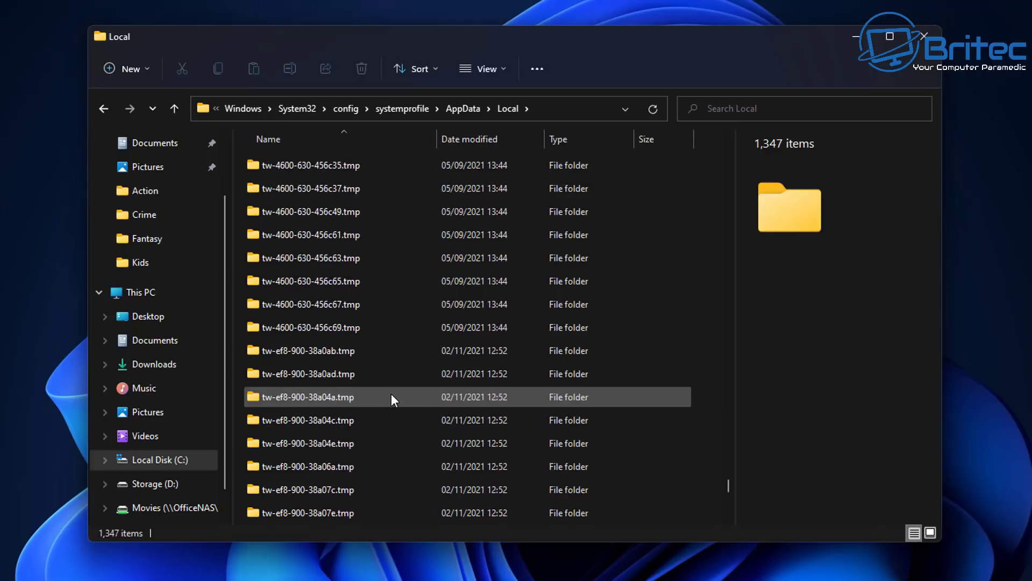
scroll(391, 396, "down", 2)
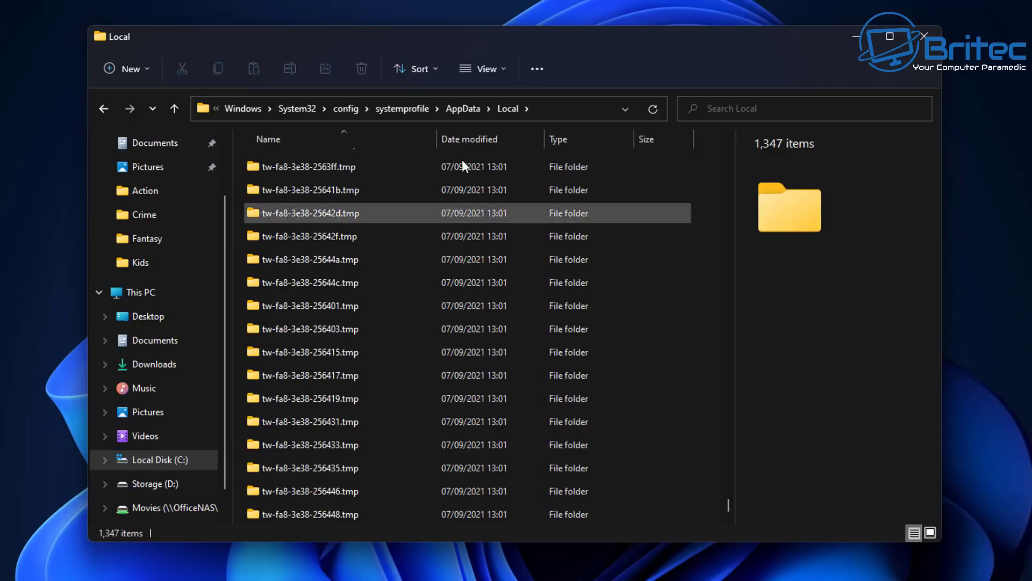
Step: Sort Local by Date modified, newest first, and return to the top
left_click(461, 139)
scroll(637, 479, "down", 20)
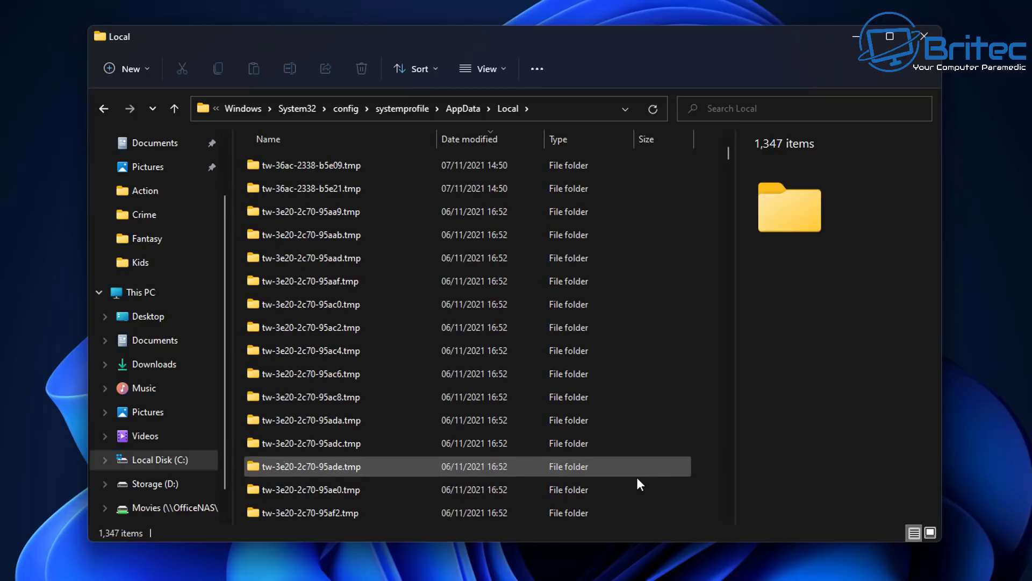
scroll(634, 484, "up", 15)
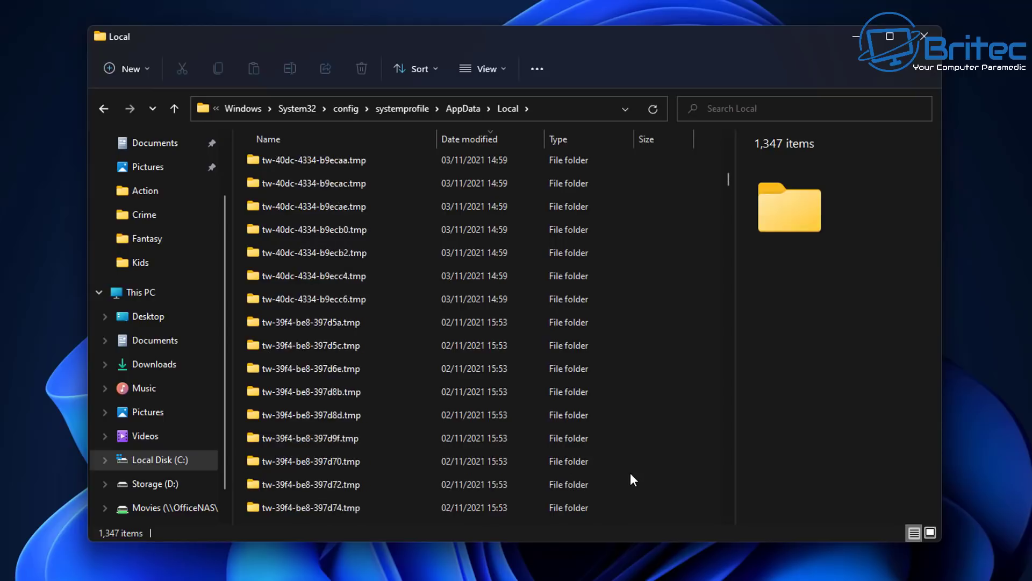
scroll(629, 474, "up", 5)
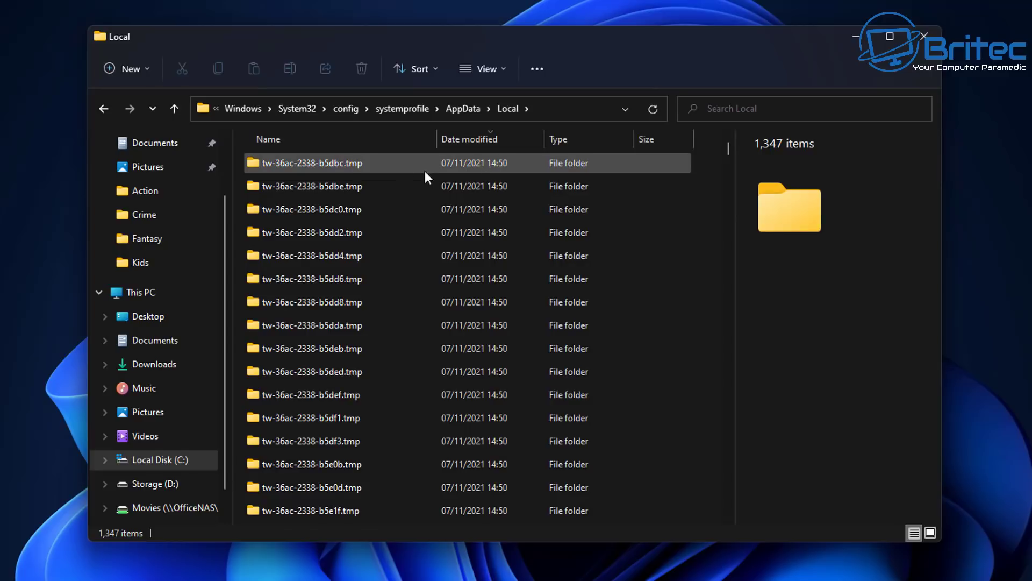
Step: Check that tw-36ac-2338-b5dbc, b5dd4, b5deb and b5df3 .tmp folders are empty
double_click(344, 167)
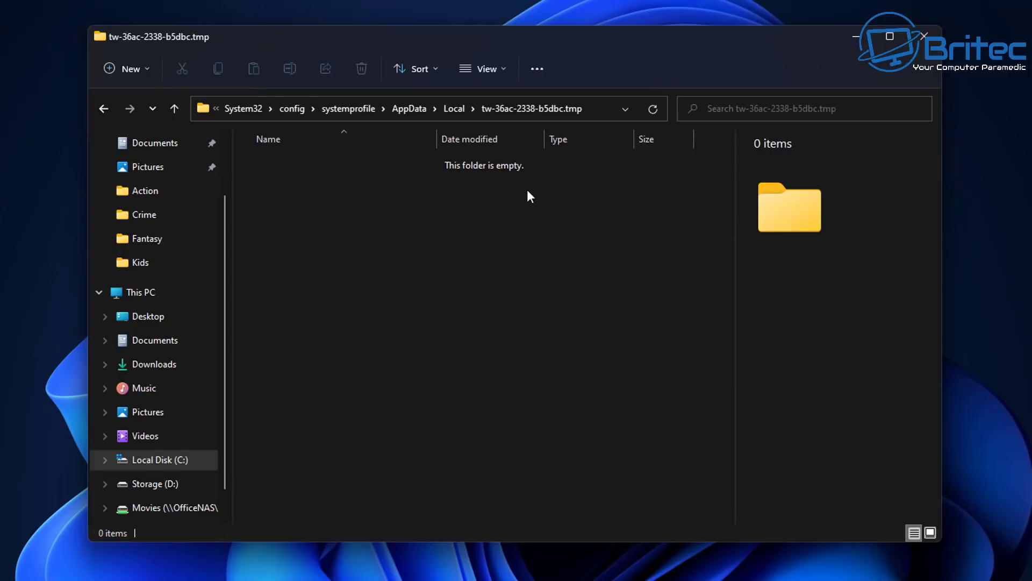
left_click(104, 110)
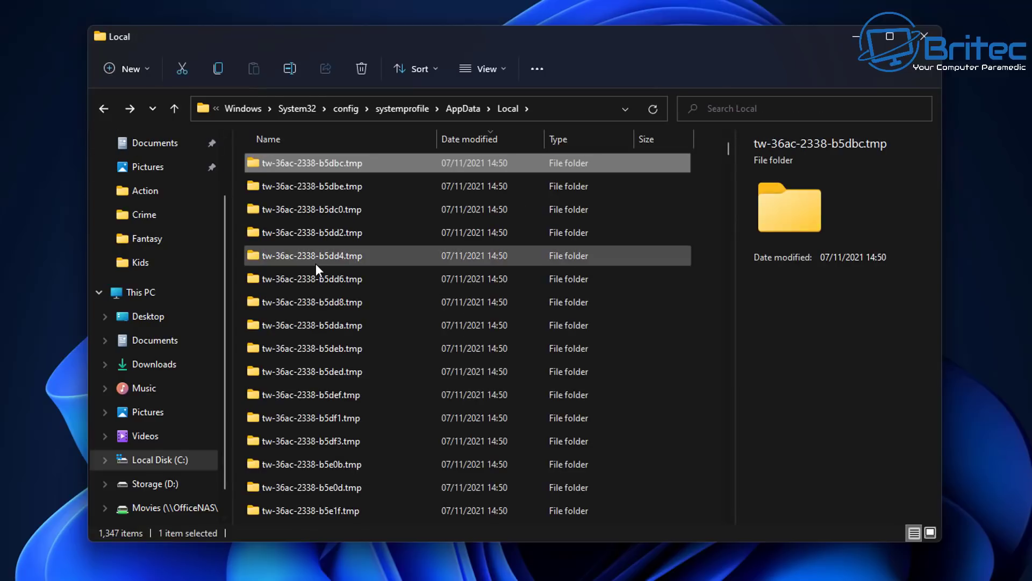
double_click(315, 262)
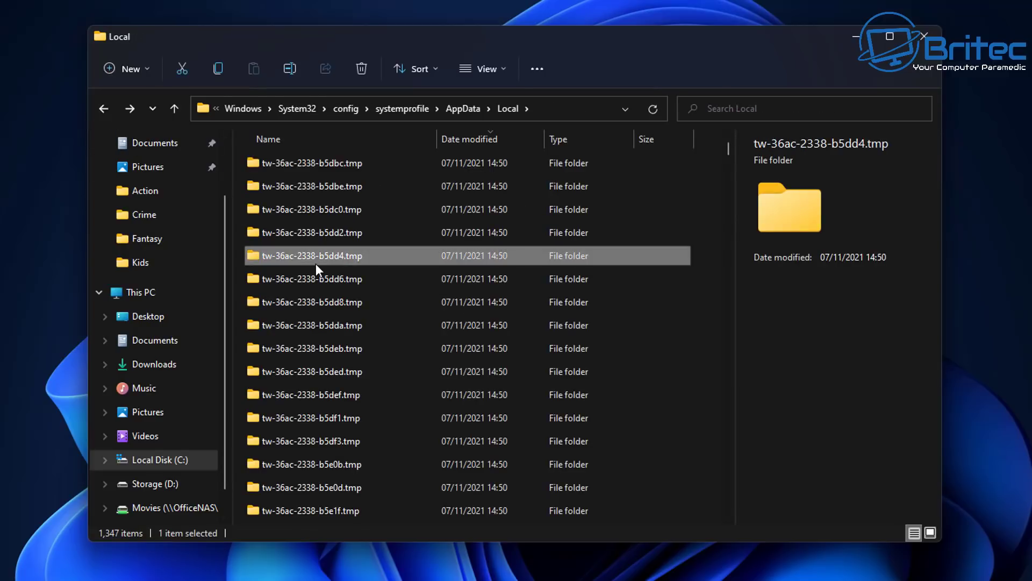
left_click(103, 108)
left_click(311, 355)
double_click(311, 355)
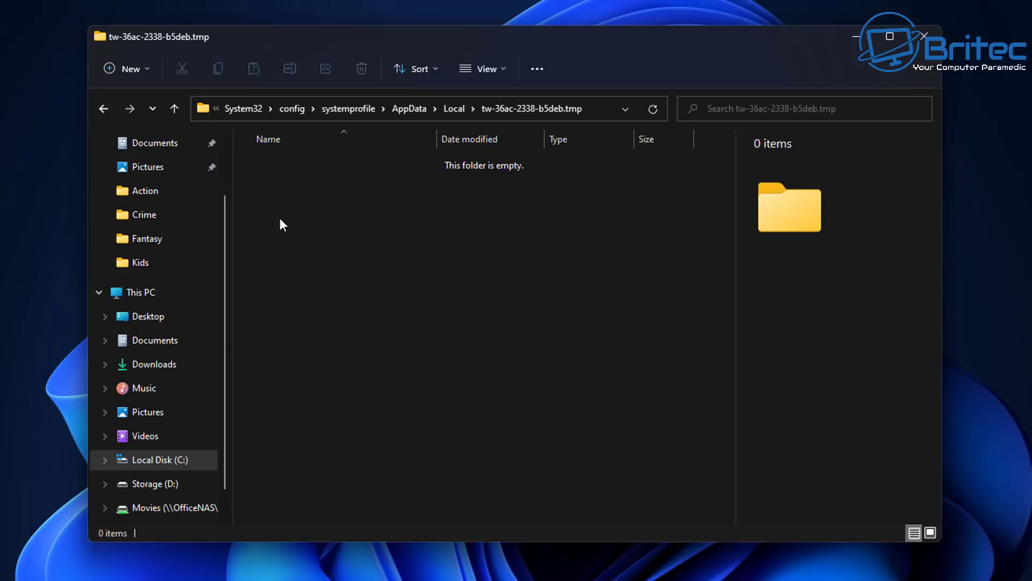
left_click(107, 112)
left_click(288, 441)
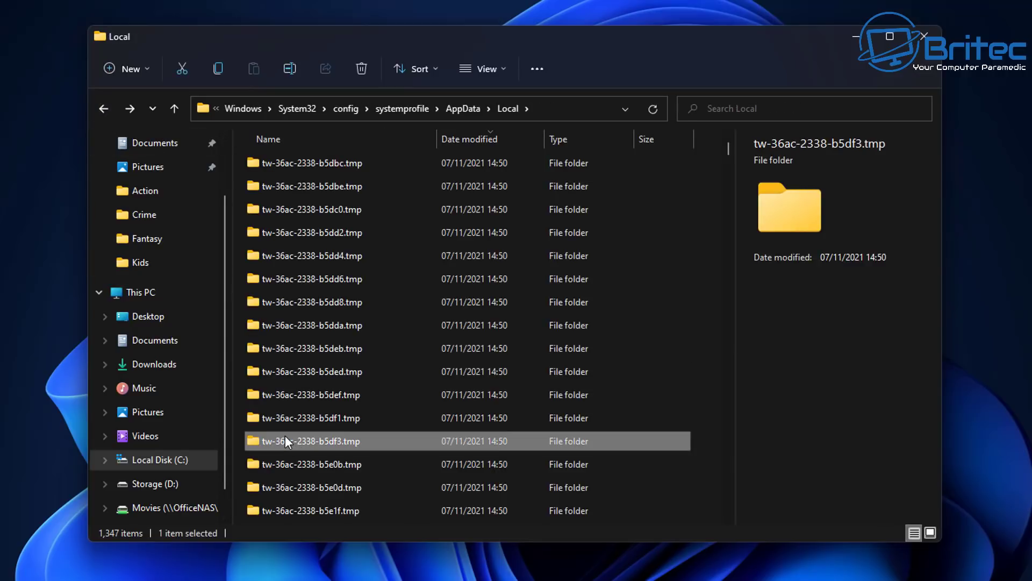
double_click(285, 441)
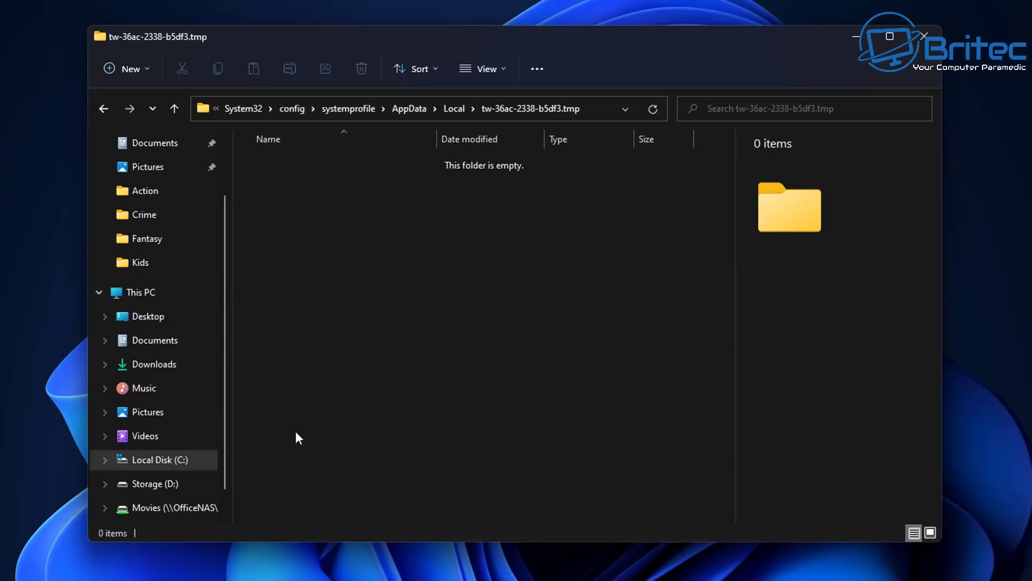
left_click(102, 106)
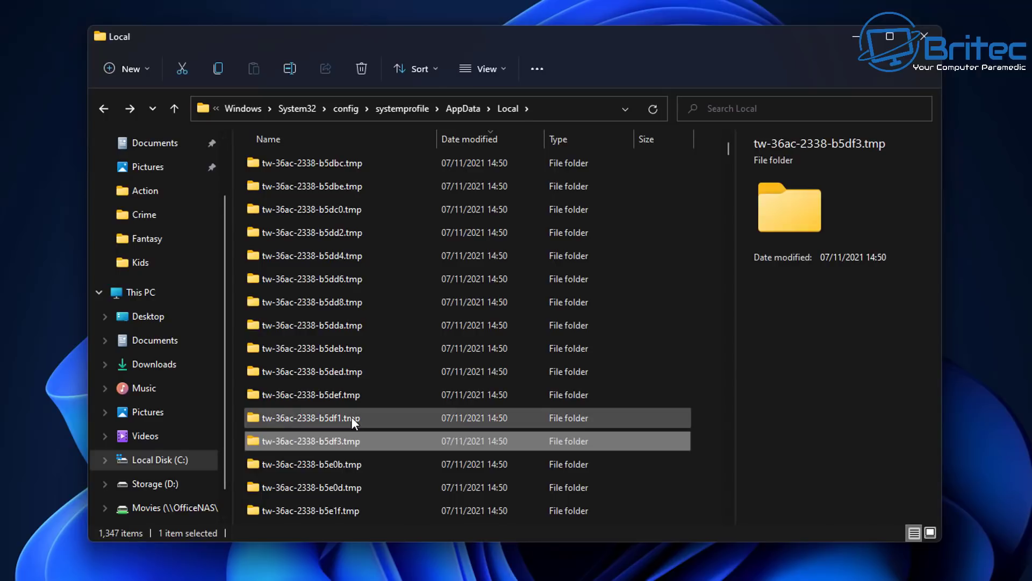
Step: Confirm tw-75c-3ff8-35bfeb.tmp is empty, then open Local's Microsoft folder
scroll(351, 418, "down", 2)
scroll(351, 417, "up", 2)
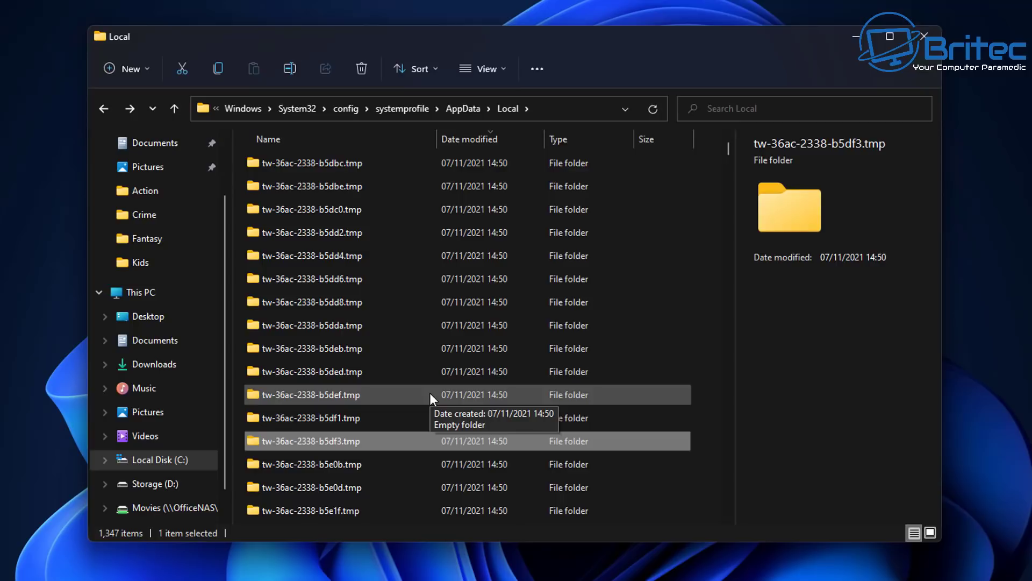
scroll(366, 413, "down", 5)
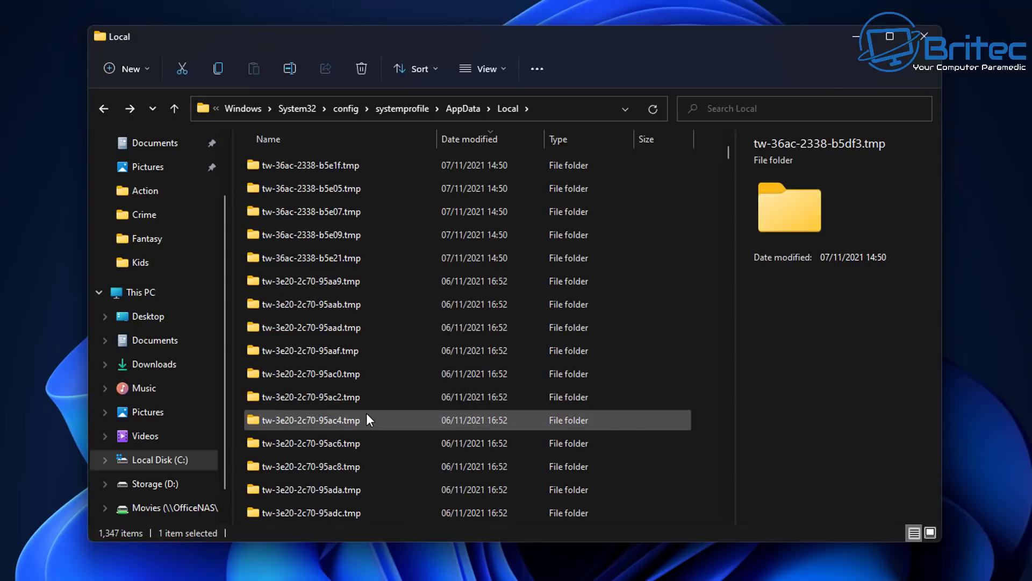
scroll(366, 412, "down", 10)
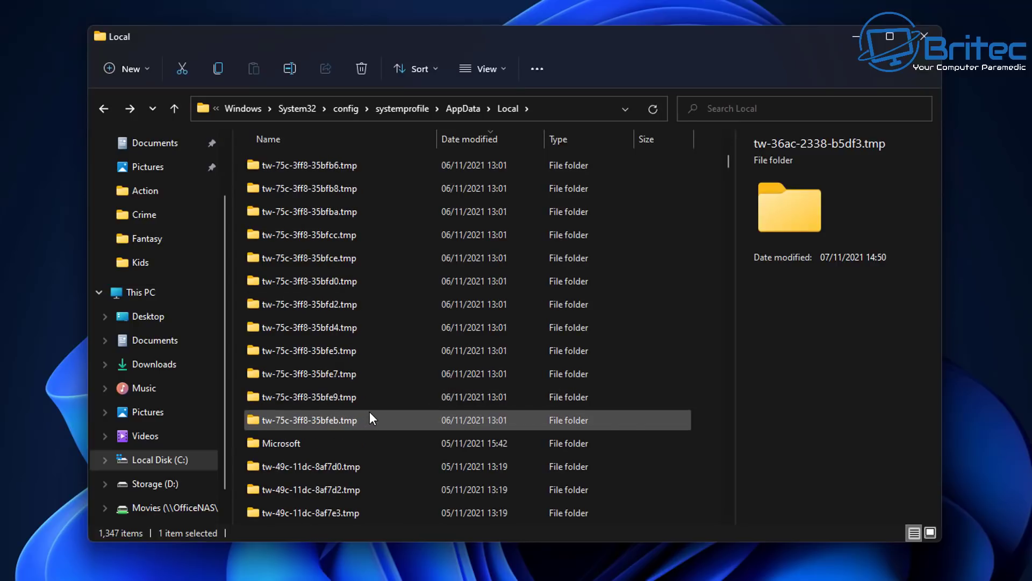
double_click(311, 425)
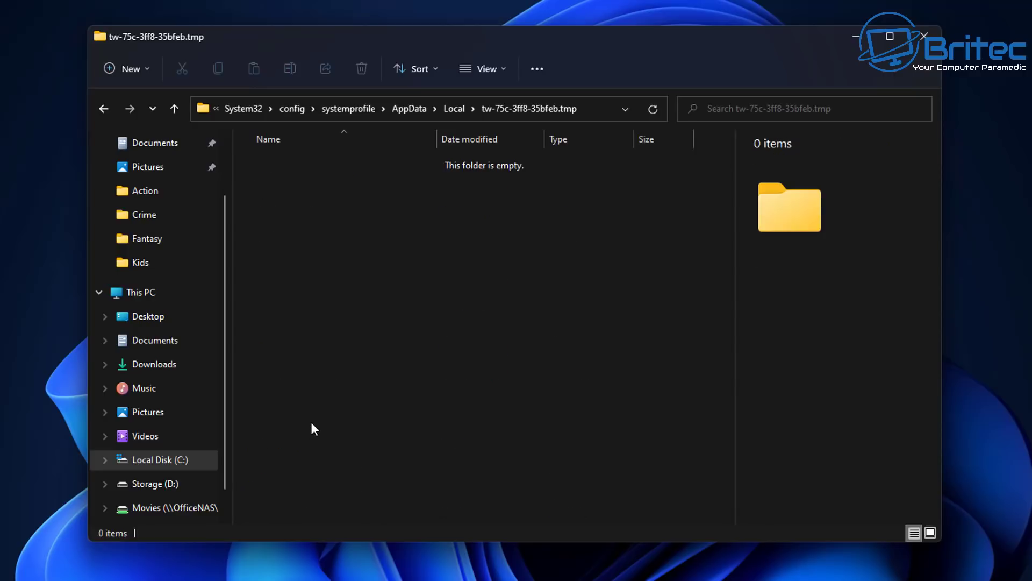
left_click(102, 109)
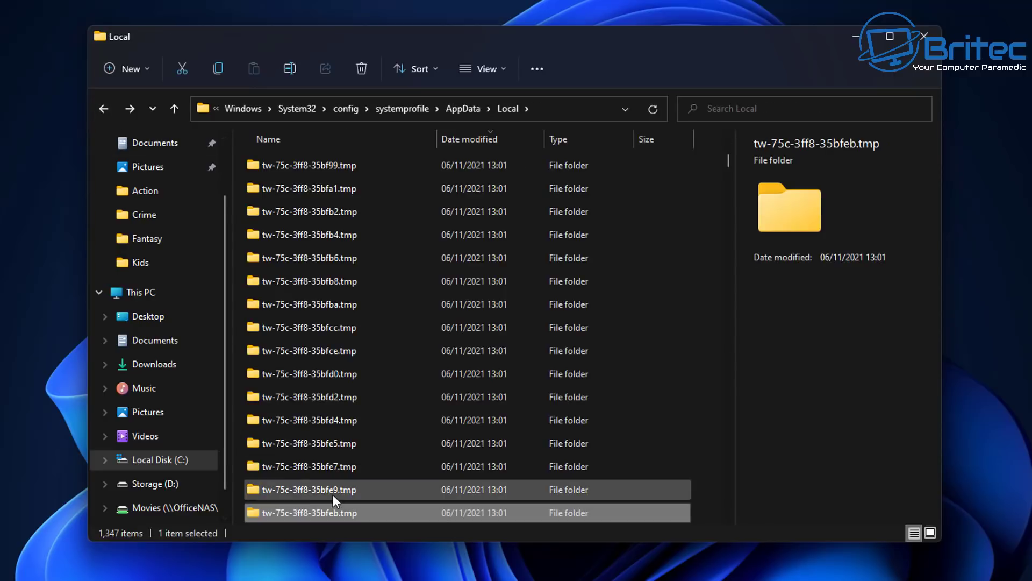
double_click(290, 397)
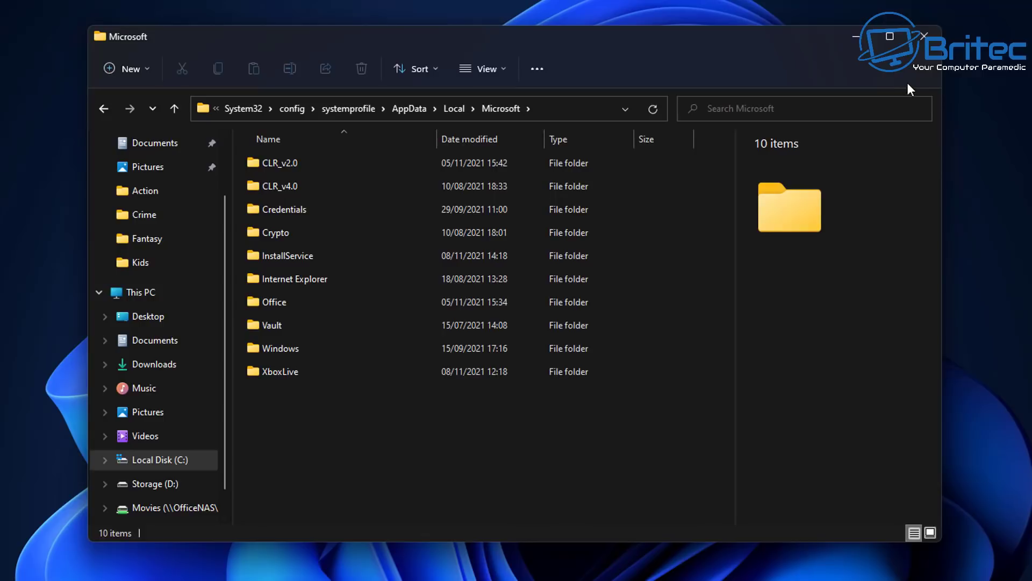
Step: Return to Local and confirm tw-40dc-4334-b9ec42.tmp is empty
left_click(110, 107)
scroll(279, 371, "down", 6)
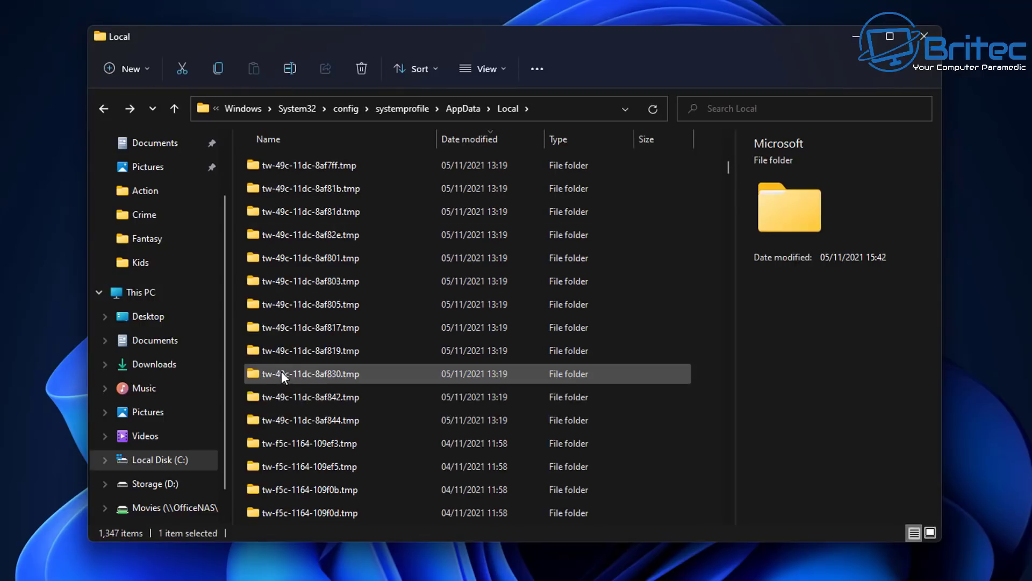
scroll(282, 371, "down", 8)
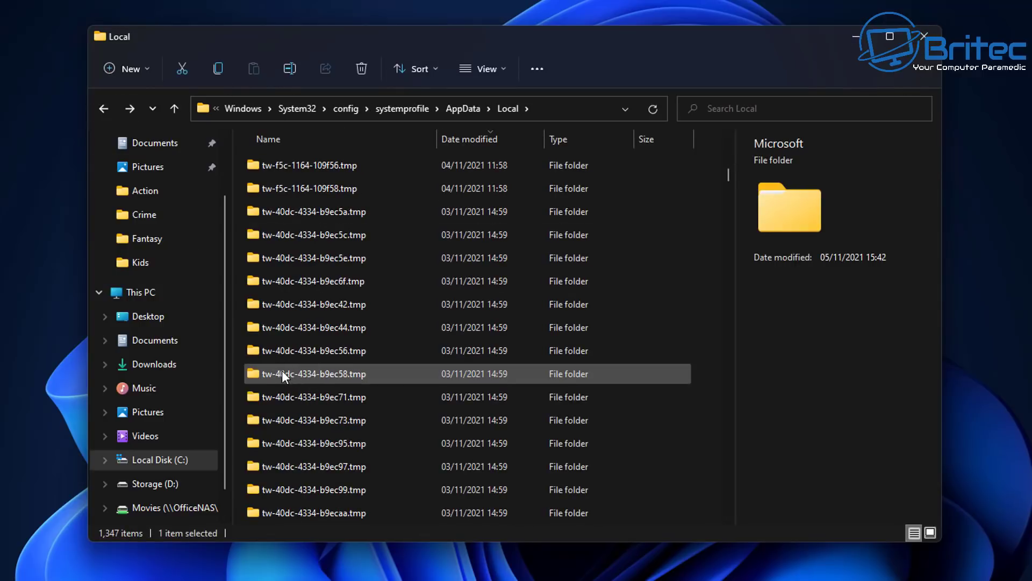
double_click(328, 305)
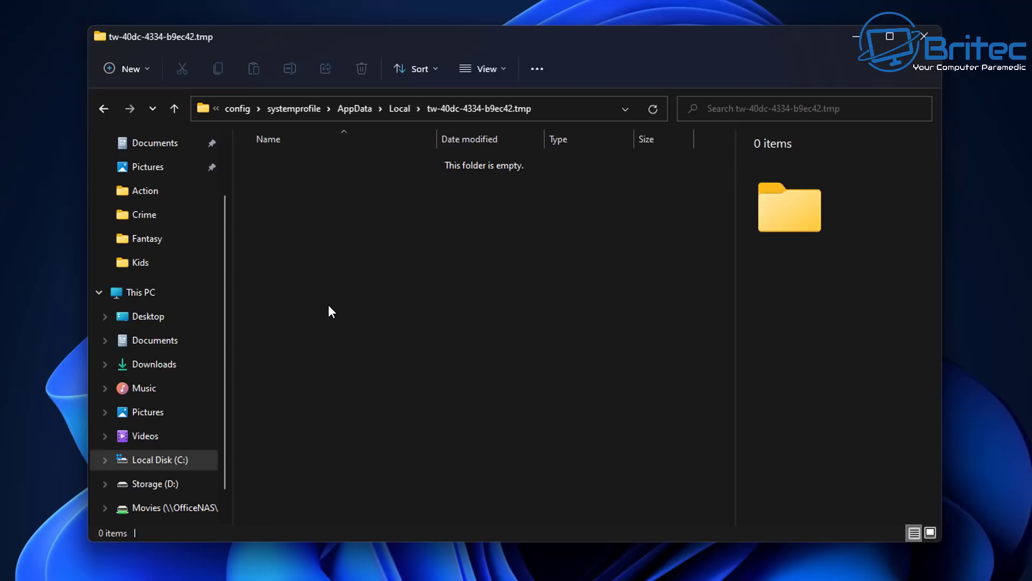
left_click(105, 109)
Step: Scroll further down Local and look inside a tw-ef8 temp folder
scroll(327, 445, "down", 3)
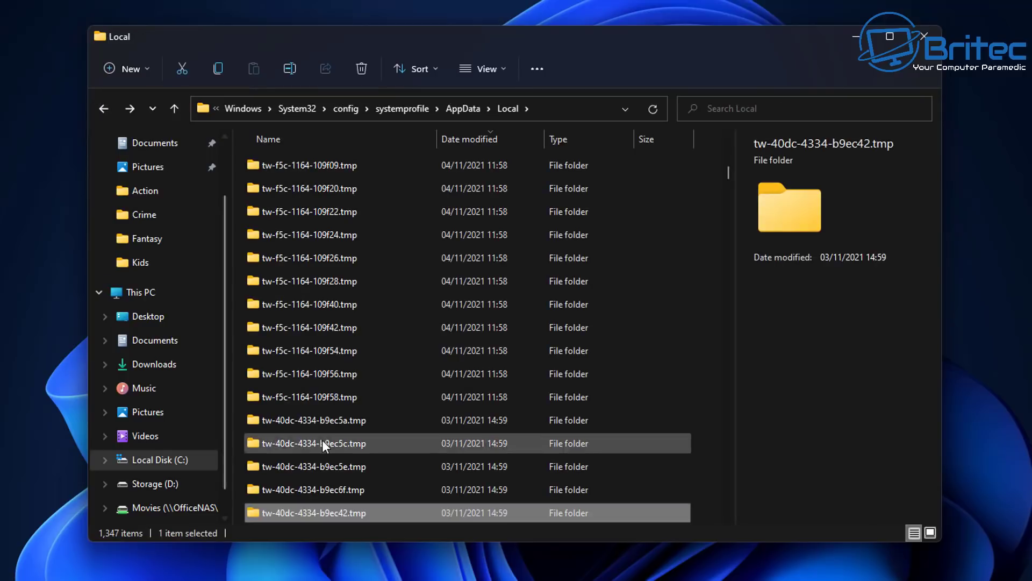
scroll(326, 445, "down", 10)
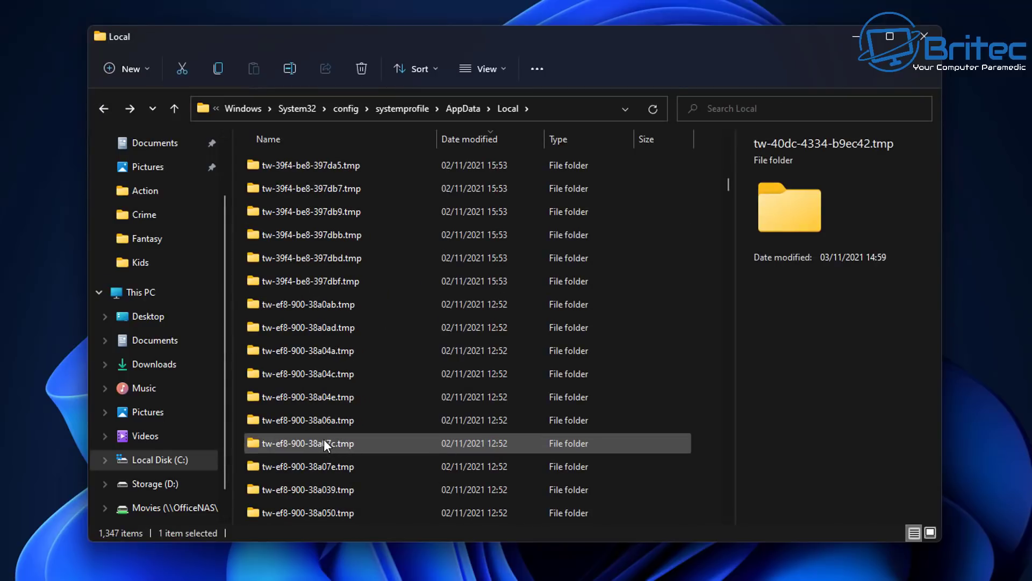
scroll(325, 442, "down", 2)
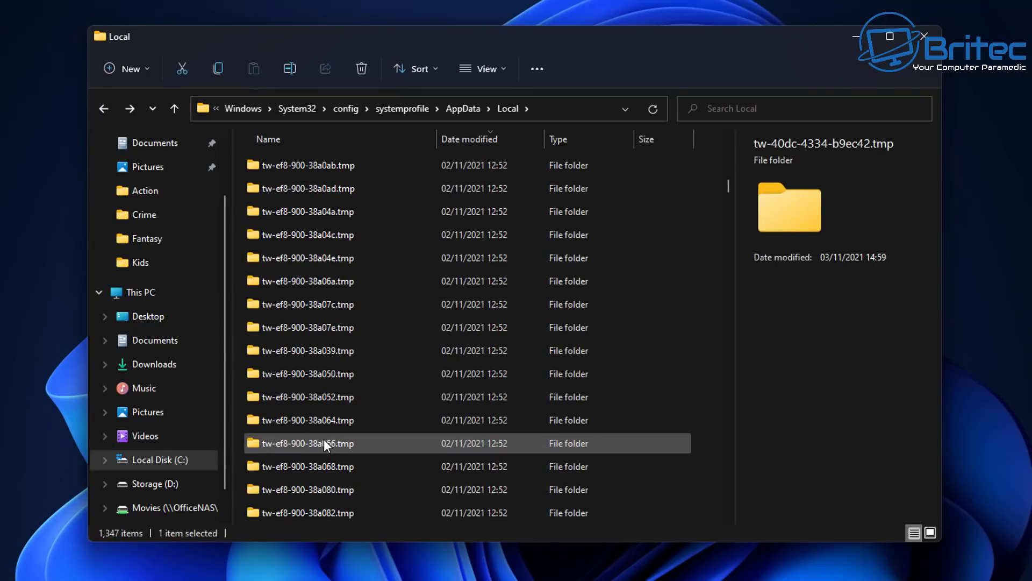
scroll(325, 442, "down", 3)
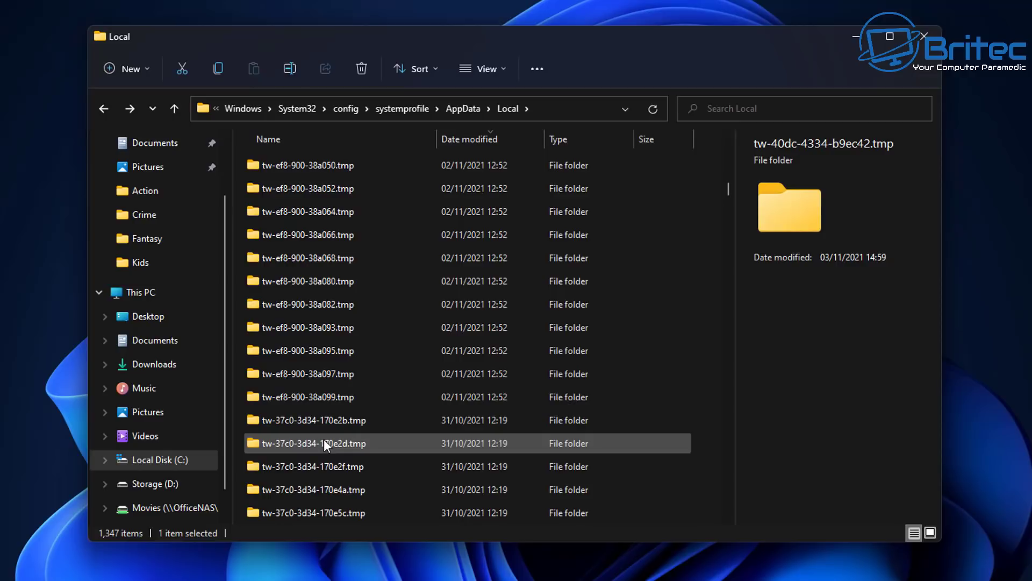
scroll(352, 424, "up", 2)
double_click(353, 424)
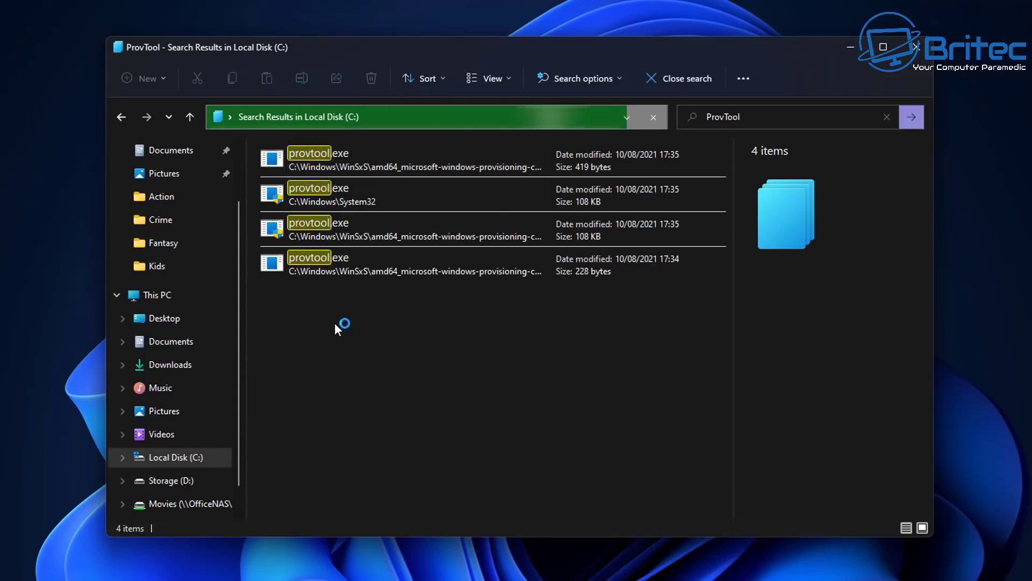
Step: Open System32 from the provtool.exe search result and view its version 10.0.22000.65 description
right_click(341, 195)
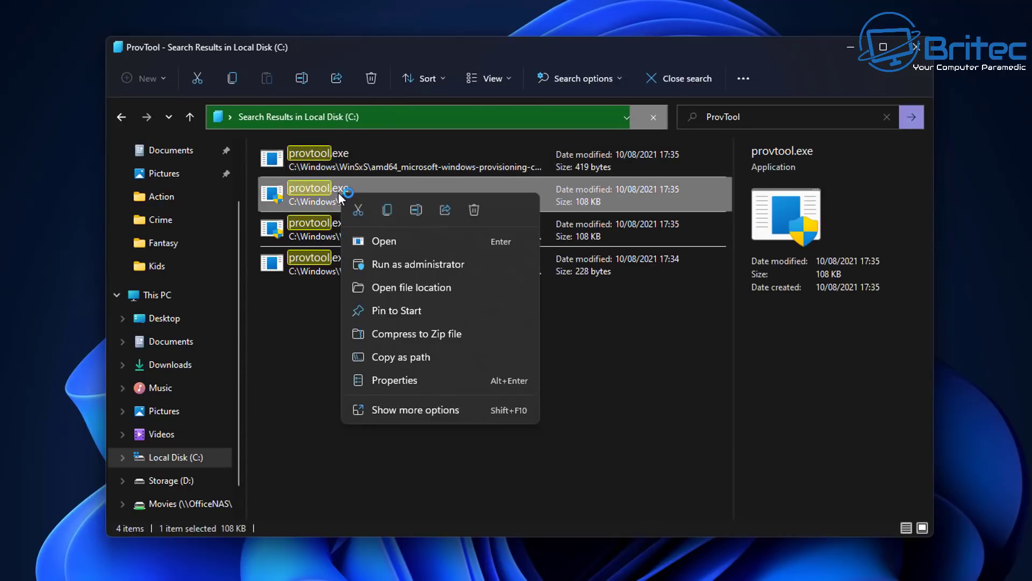
left_click(414, 287)
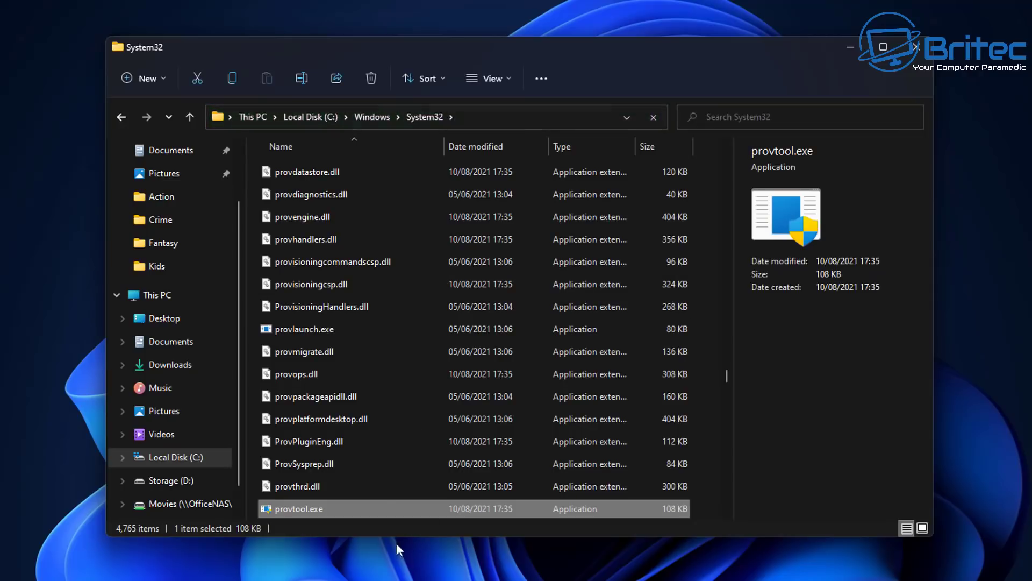
scroll(378, 492, "down", 2)
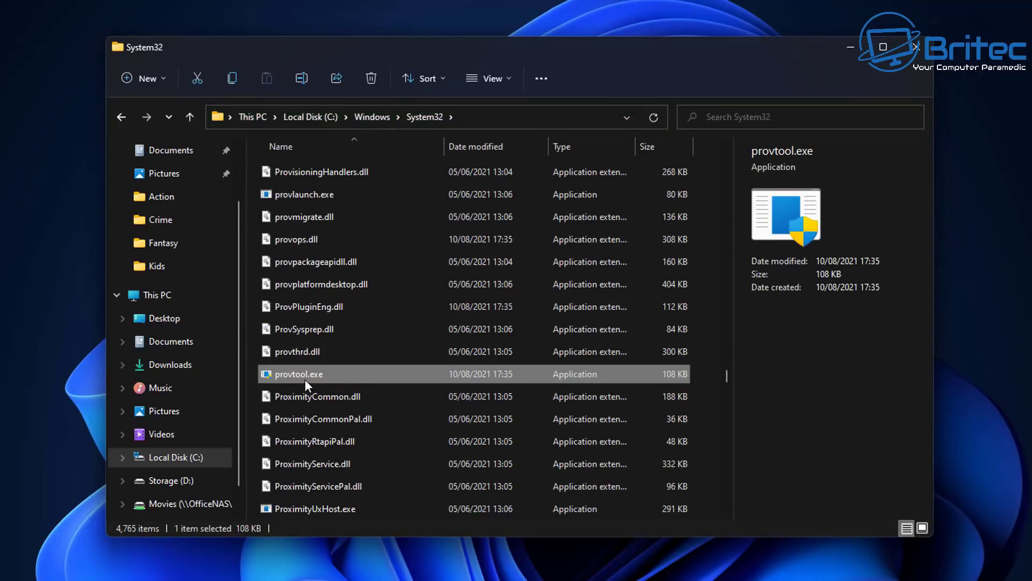
mouse_move(344, 373)
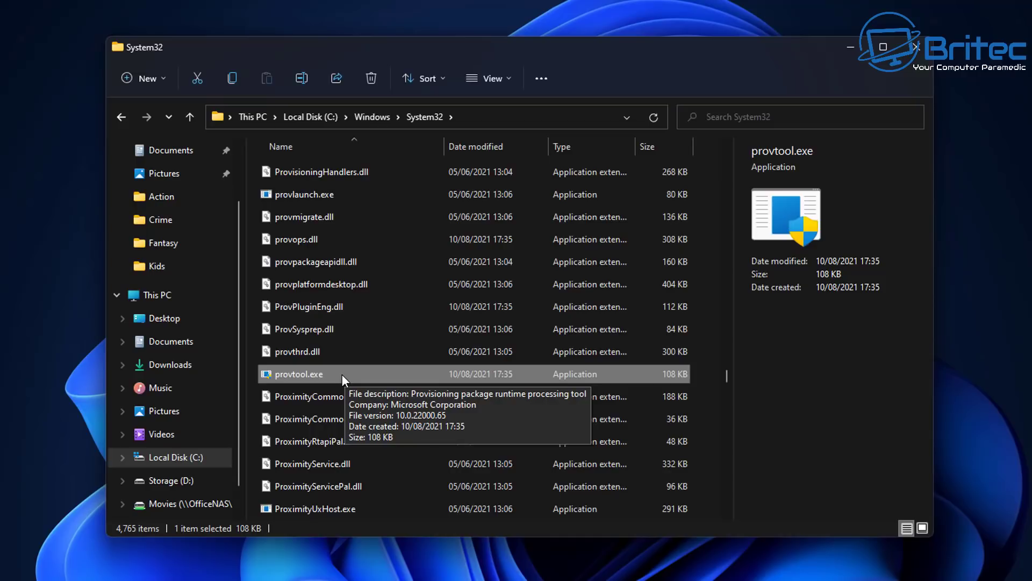
Step: Open provtool.exe's Properties and view its Details tab showing Microsoft copyright and version
right_click(342, 374)
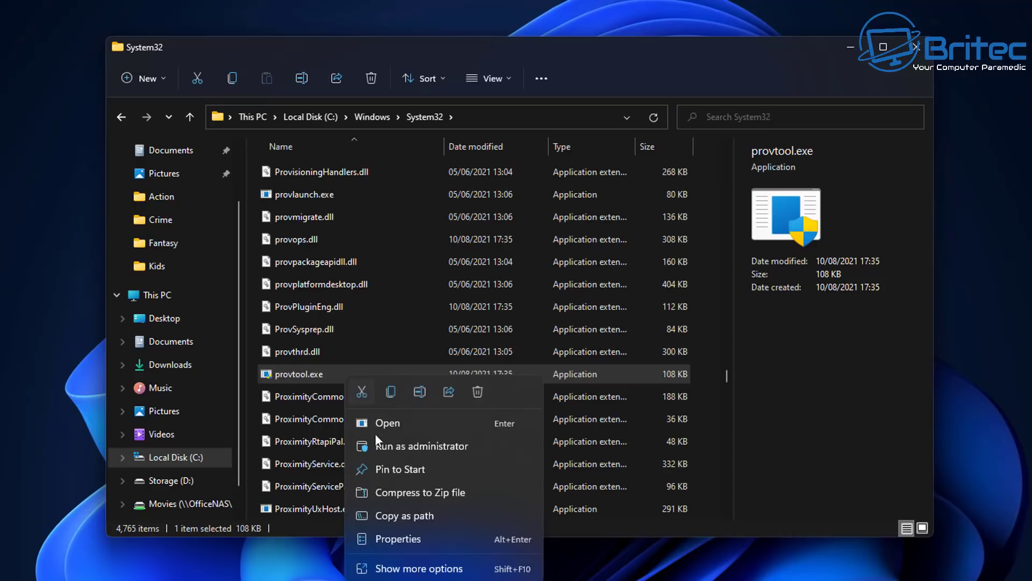
left_click(391, 538)
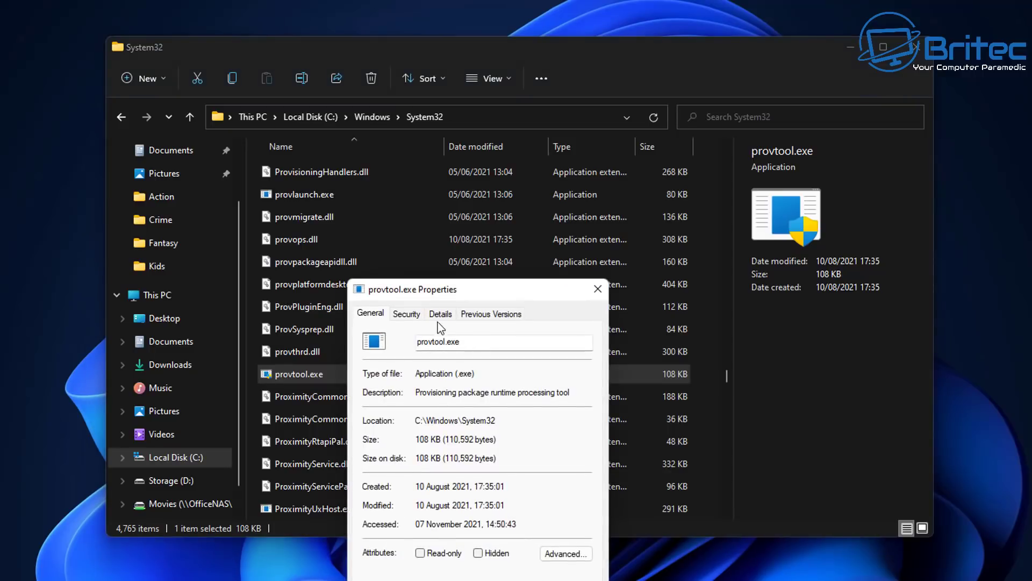
left_click_drag(440, 291, 435, 152)
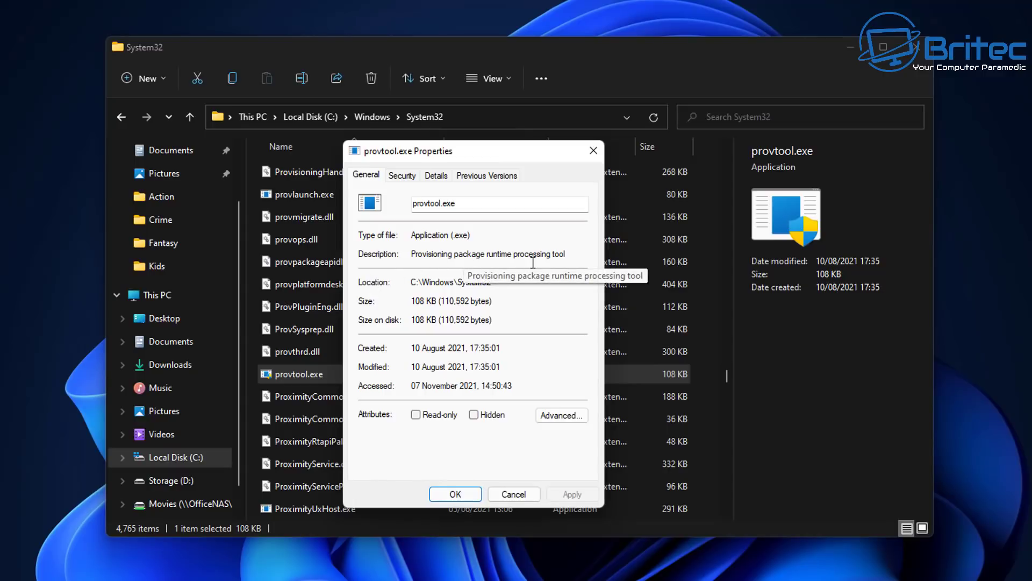
left_click(439, 177)
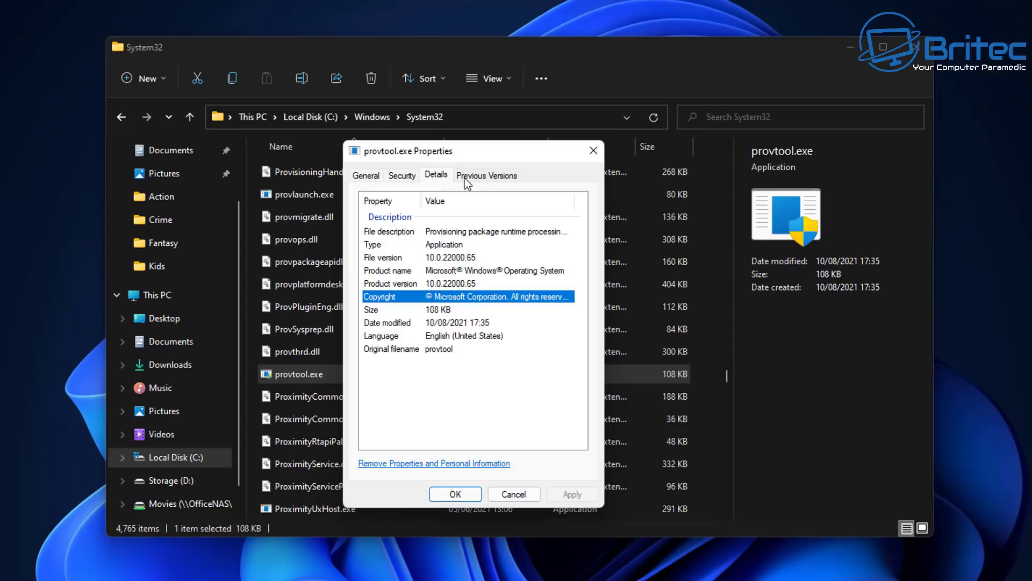
Step: Close the provtool.exe Properties dialog
left_click(593, 151)
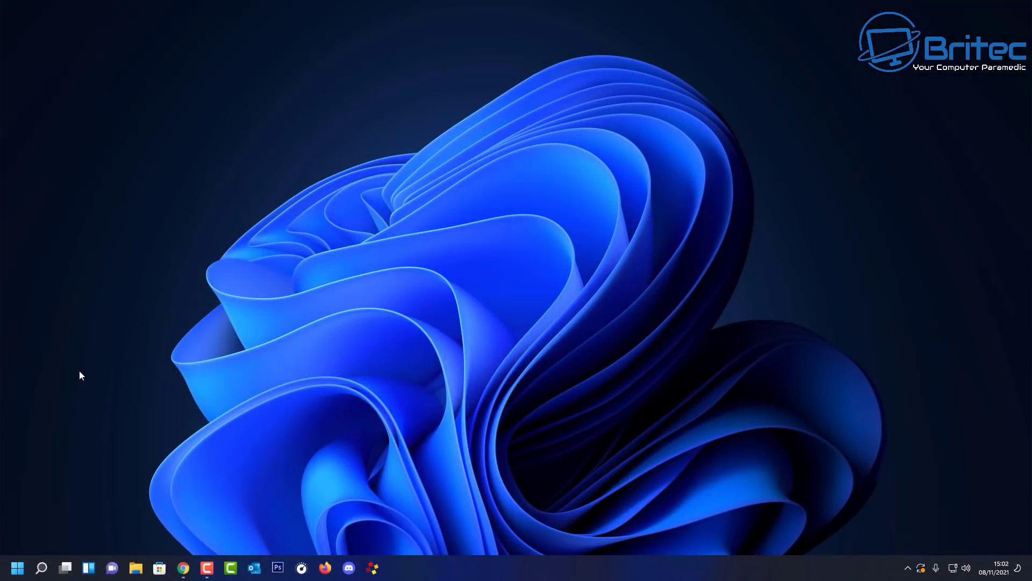